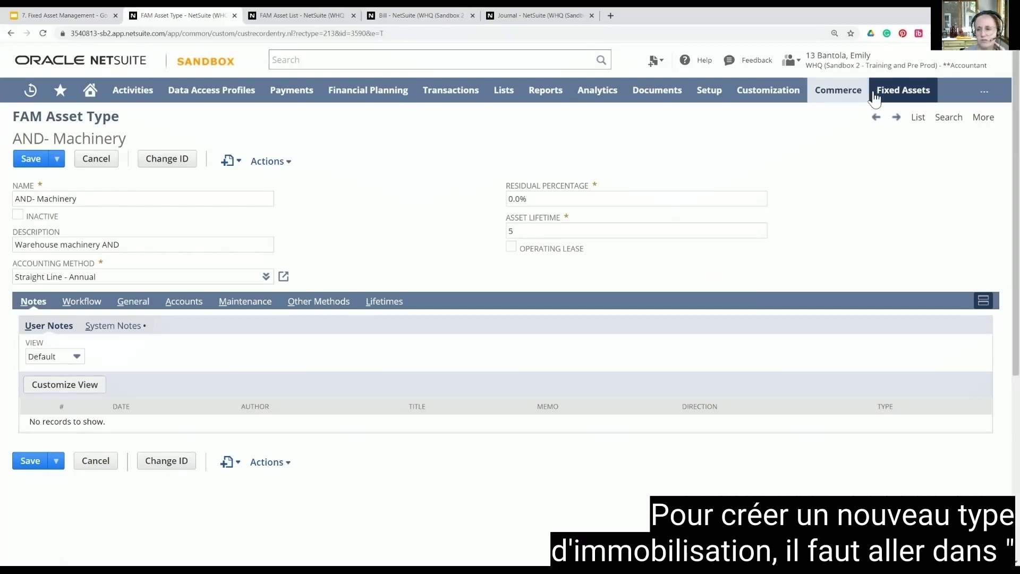
mouse_move(902, 95)
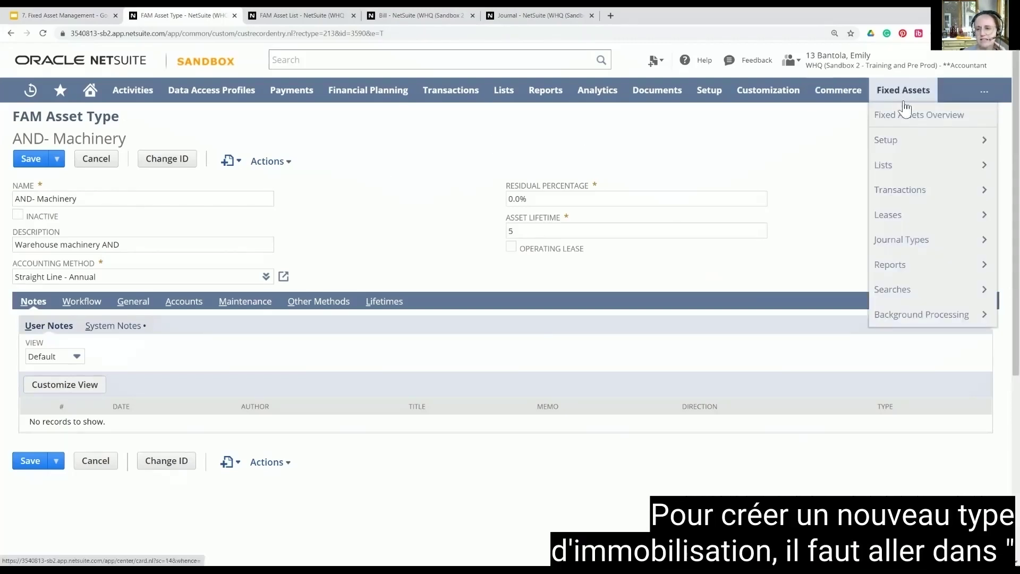
mouse_move(898, 144)
mouse_move(770, 189)
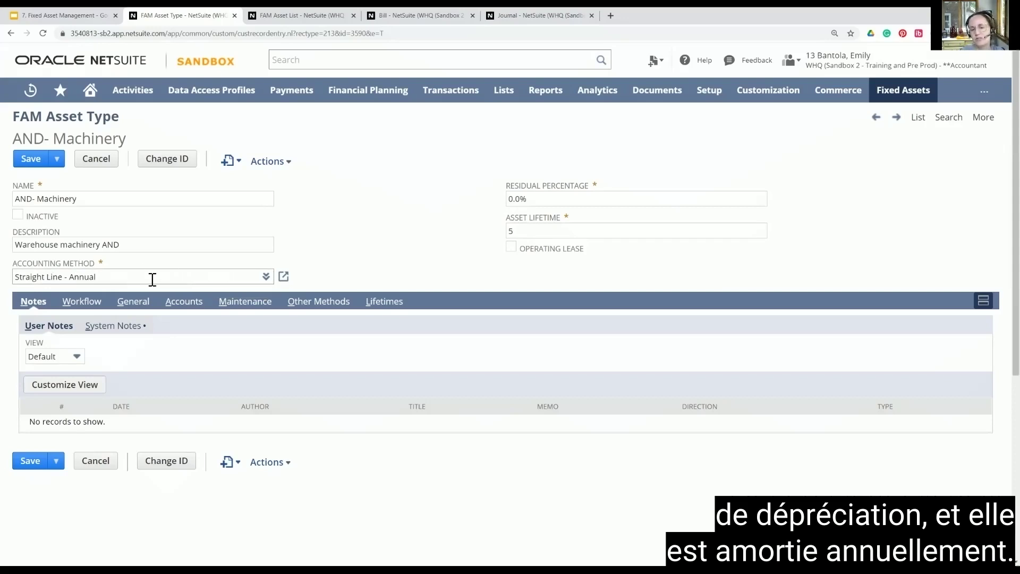
- Review the AND- Machinery asset type's asset lifetime, residual percentage and assigned asset and depreciation accounts
click(511, 232)
text(5)
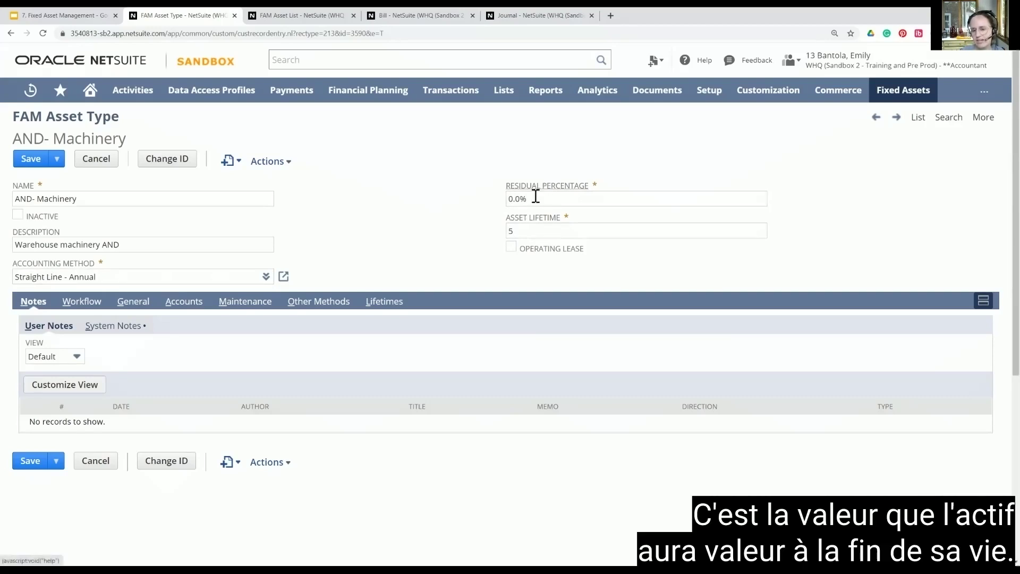
click(536, 198)
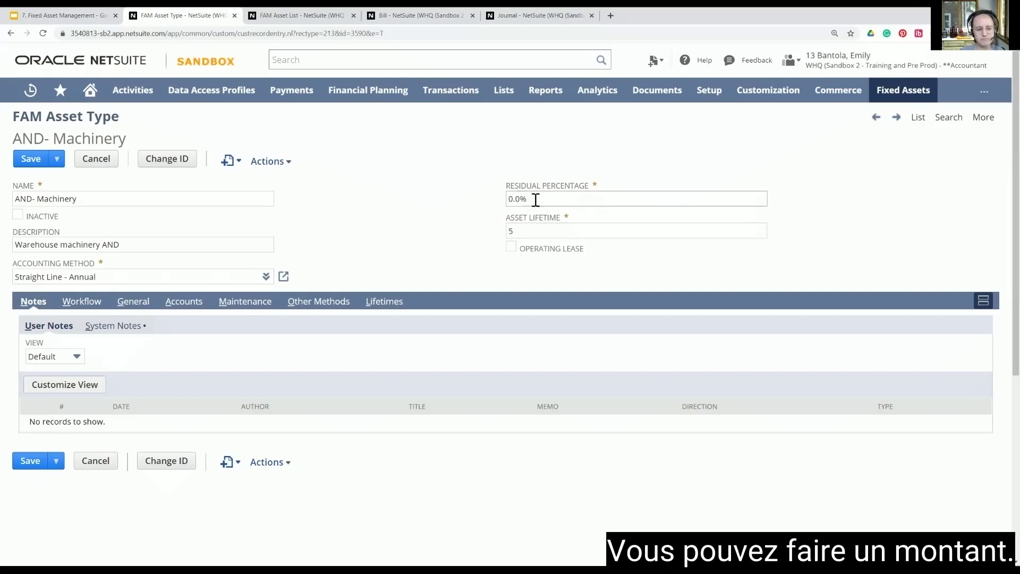
click(184, 302)
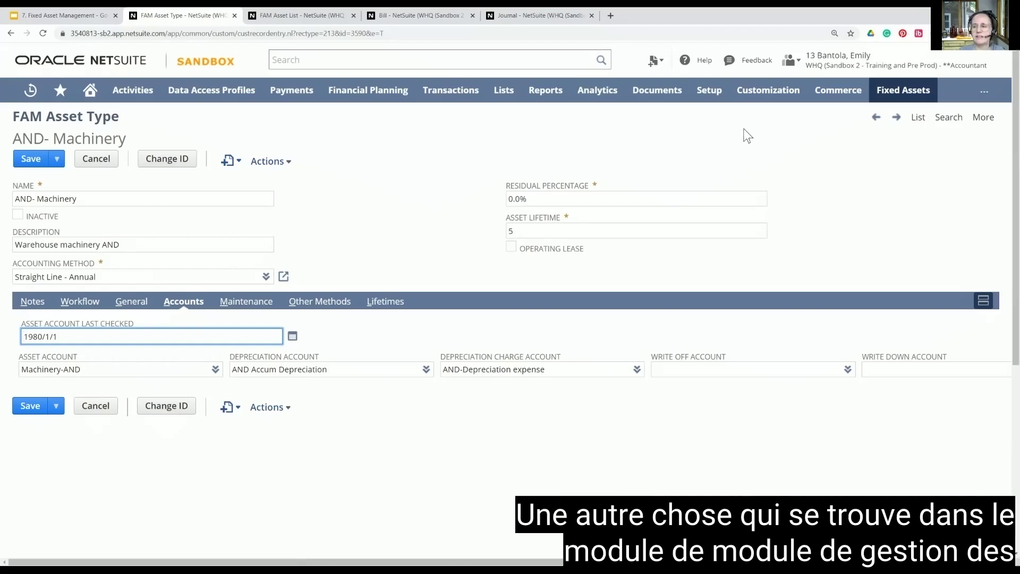
- Open the list of fixed asset depreciation methods and examine the methods' descriptions and calculation formulas
mouse_move(883, 97)
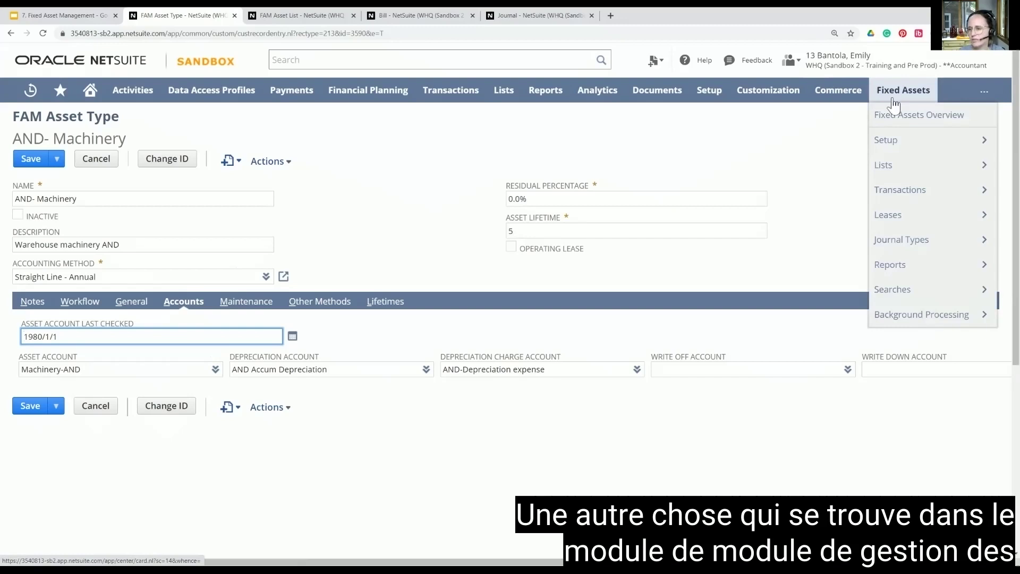
mouse_move(886, 142)
mouse_move(787, 222)
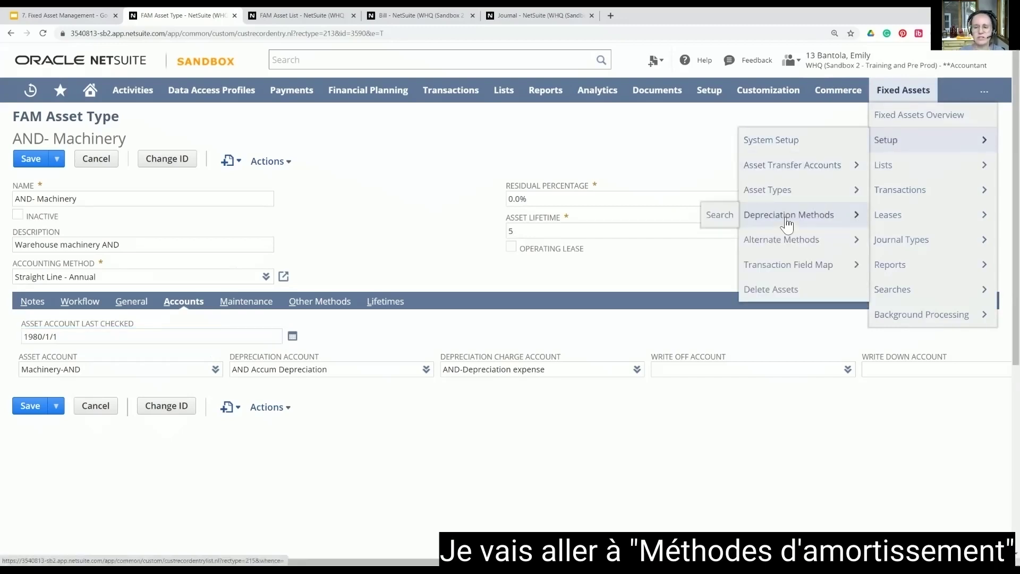
click(788, 218)
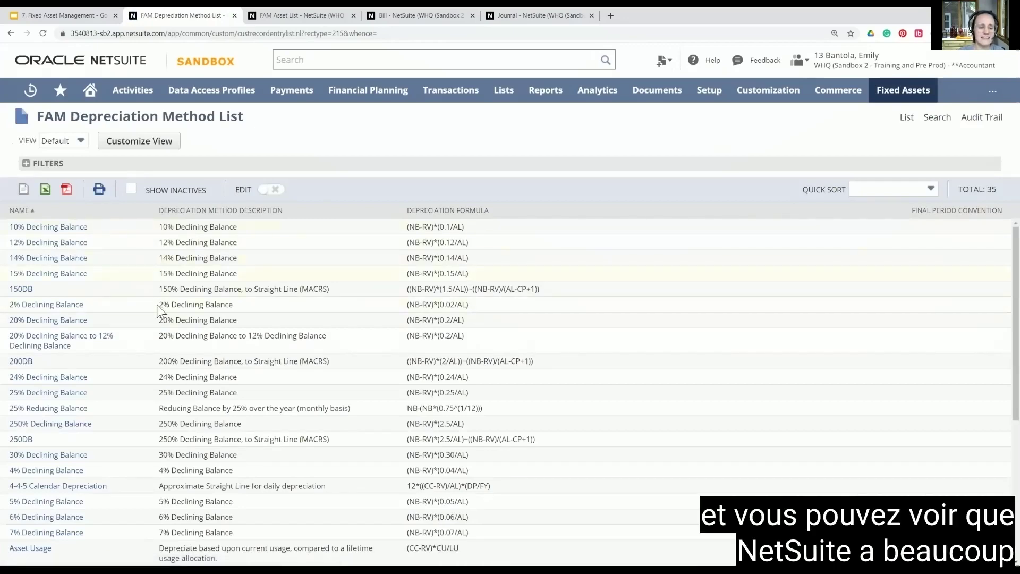
scroll(163, 416, down, 1)
scroll(164, 424, down, 3)
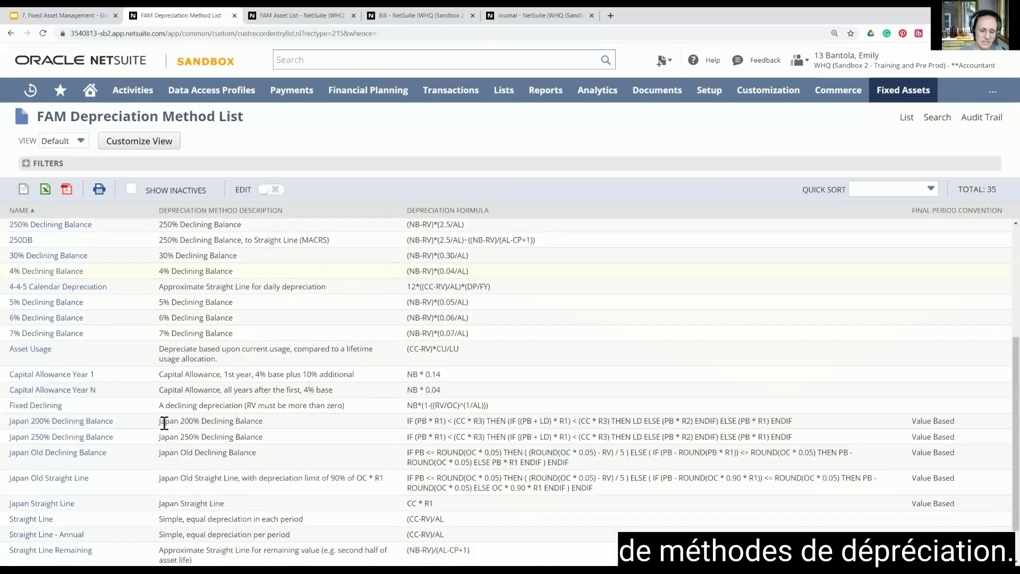
scroll(213, 388, up, 4)
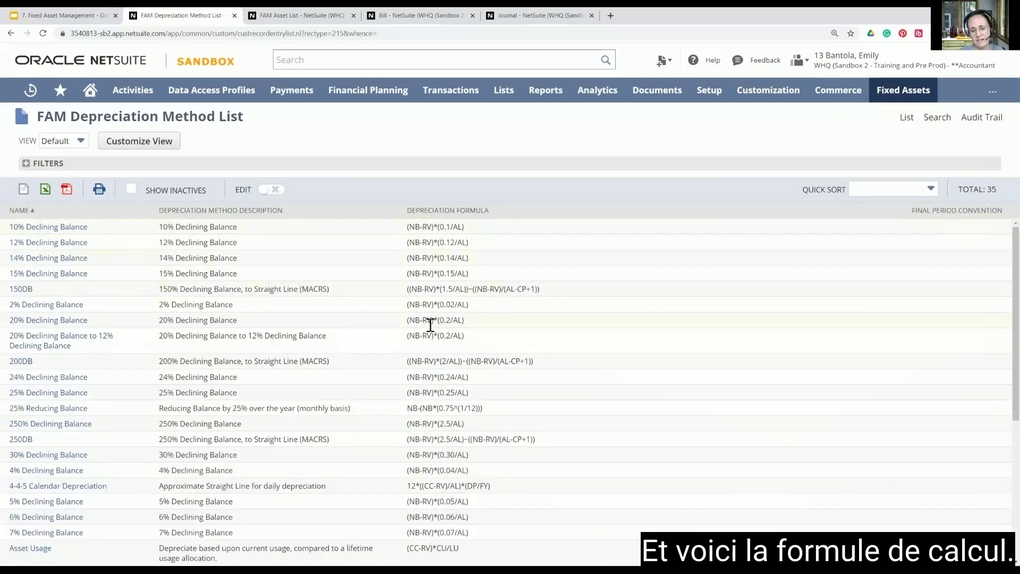
scroll(437, 435, down, 5)
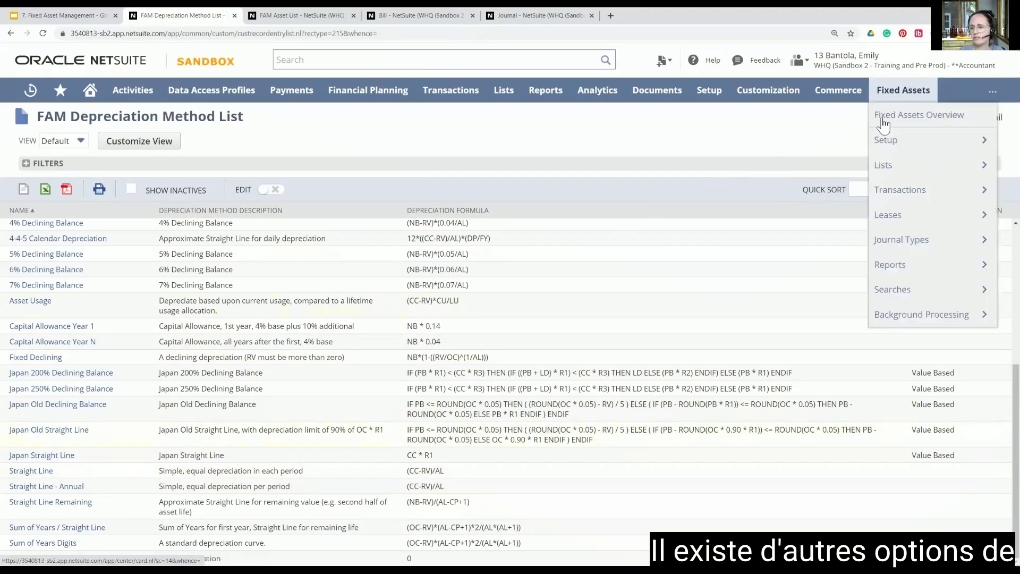
mouse_move(888, 139)
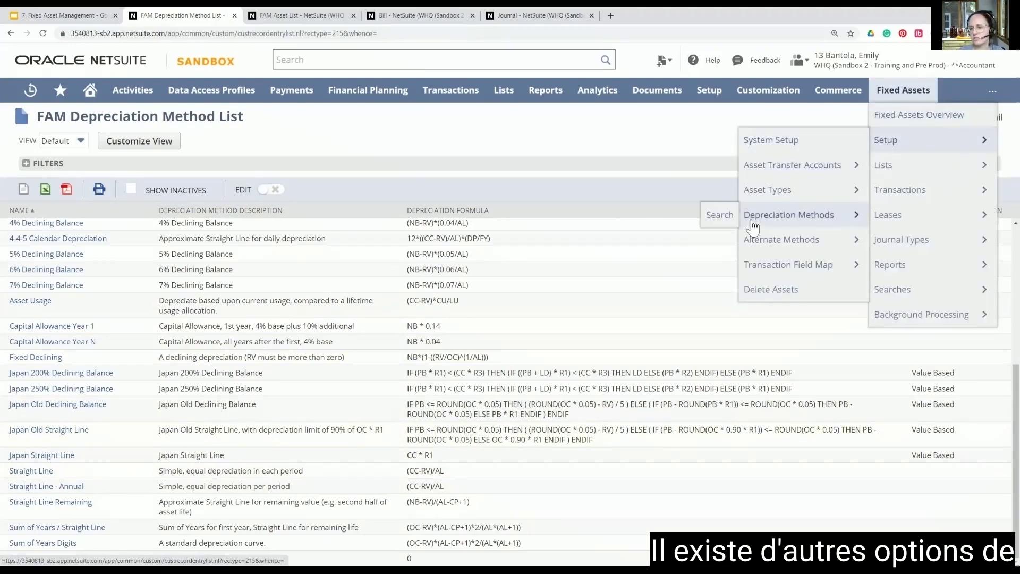
mouse_move(767, 250)
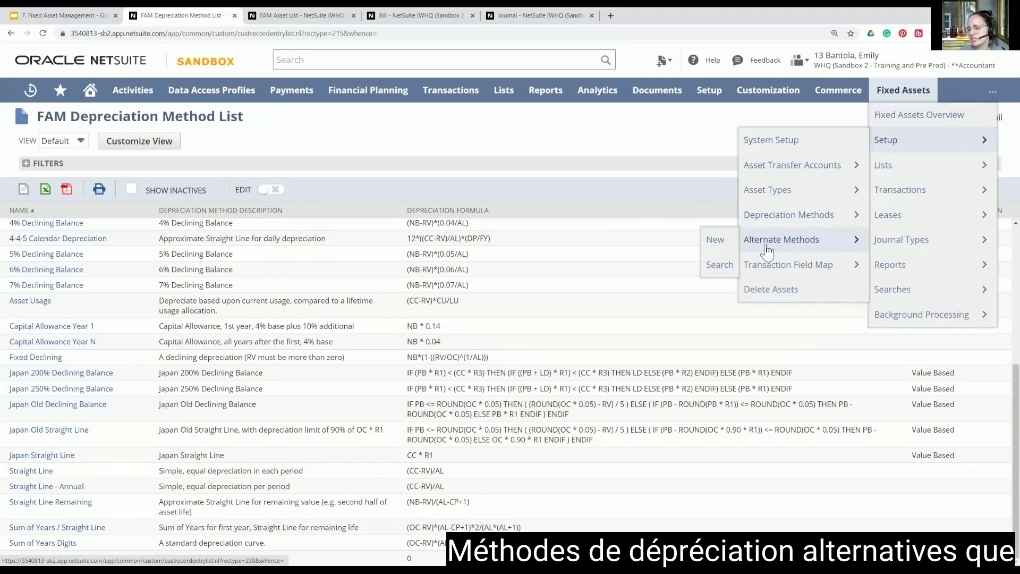
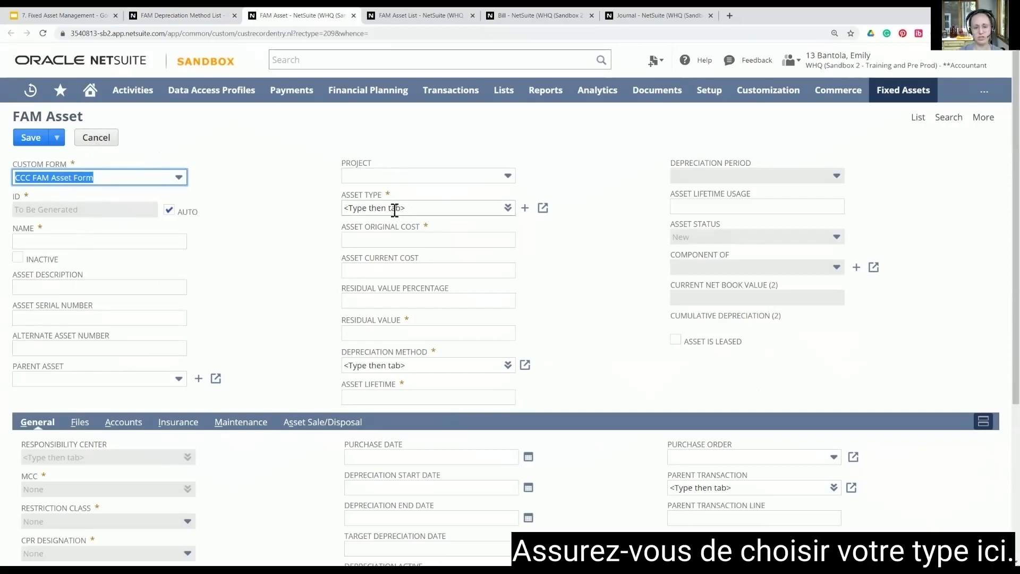
- Set the asset type of the new FAM asset record to AND- Machinery
click(465, 208)
text(and)
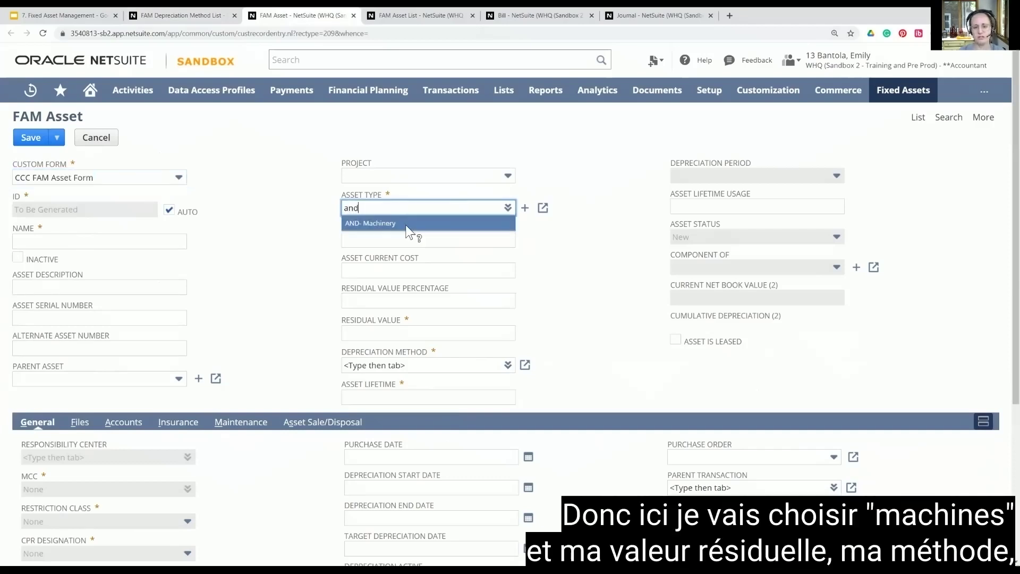
click(406, 224)
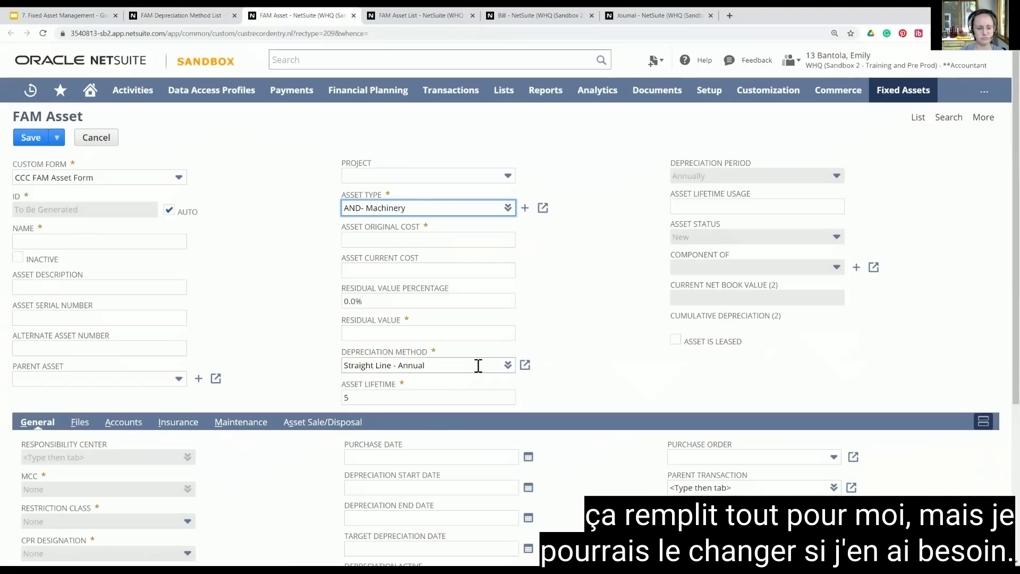
- Examine the new asset's general fields and its accounts, files, insurance, maintenance and sale/disposal details
scroll(330, 335, down, 4)
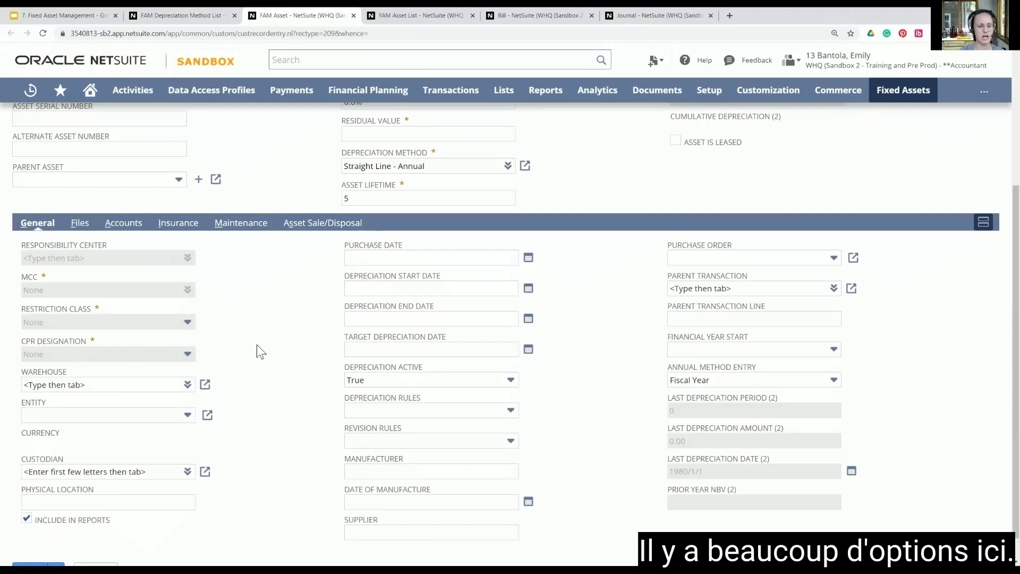
scroll(256, 344, up, 4)
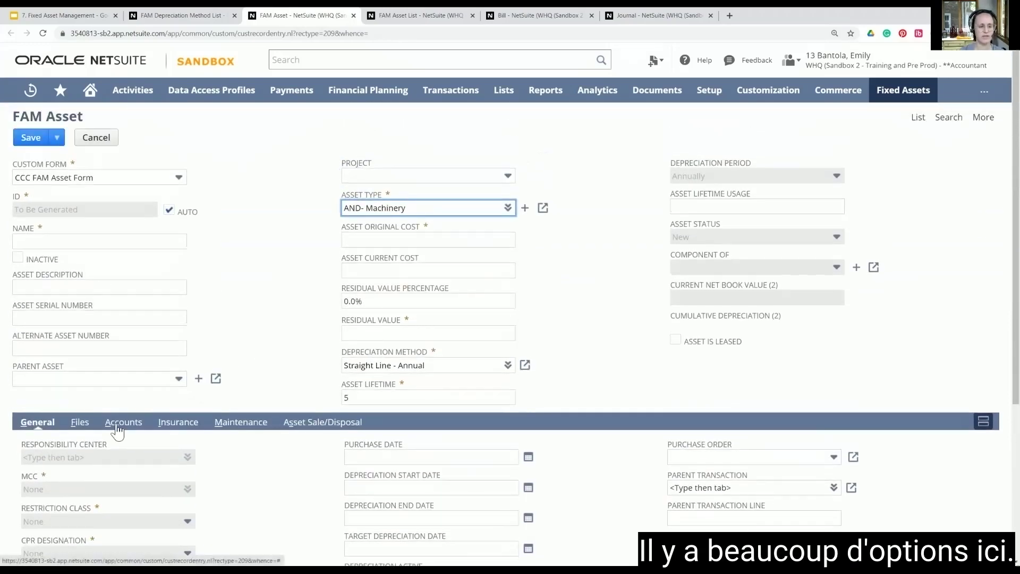
click(117, 428)
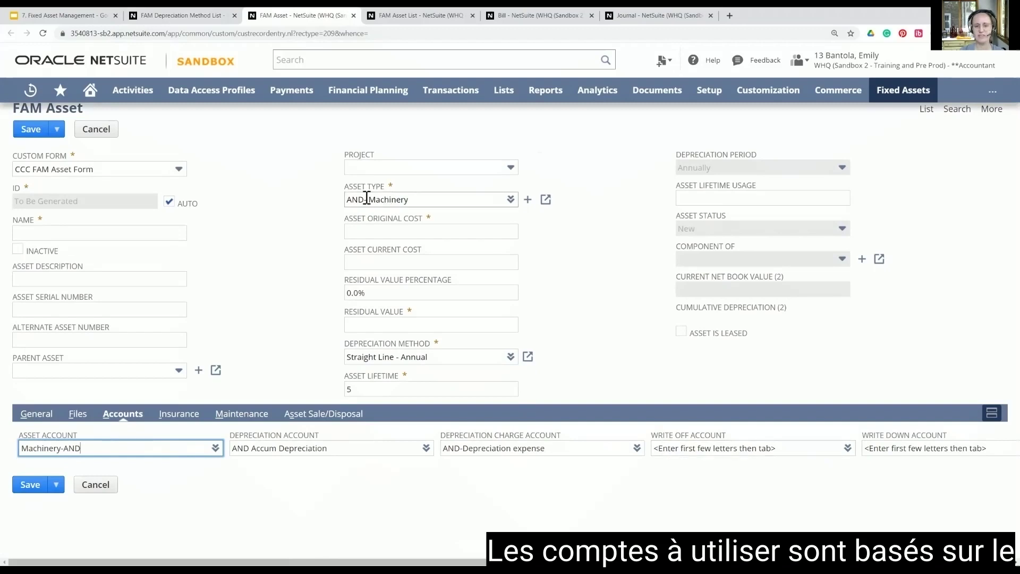
scroll(54, 202, up, 1)
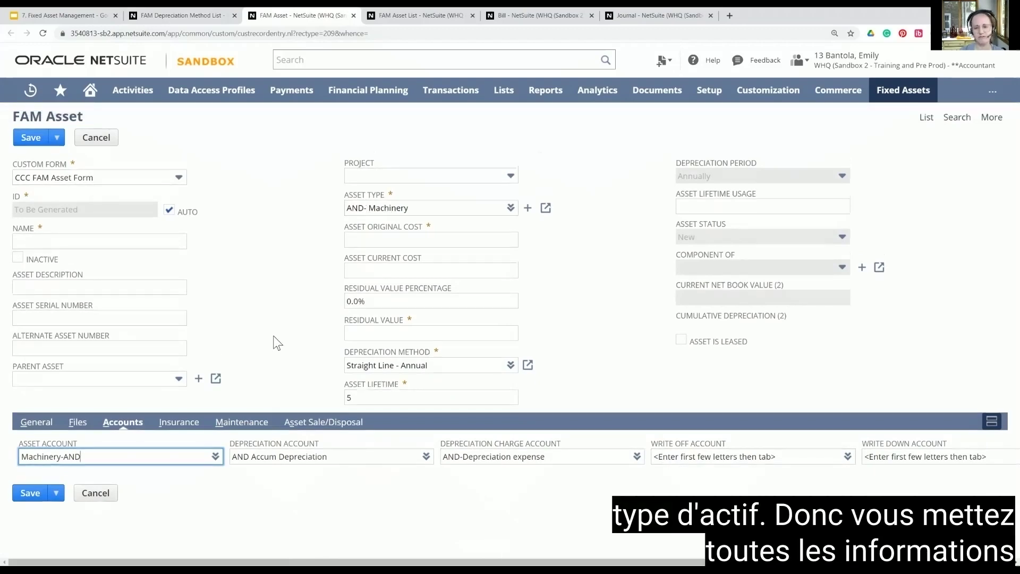
scroll(278, 343, down, 1)
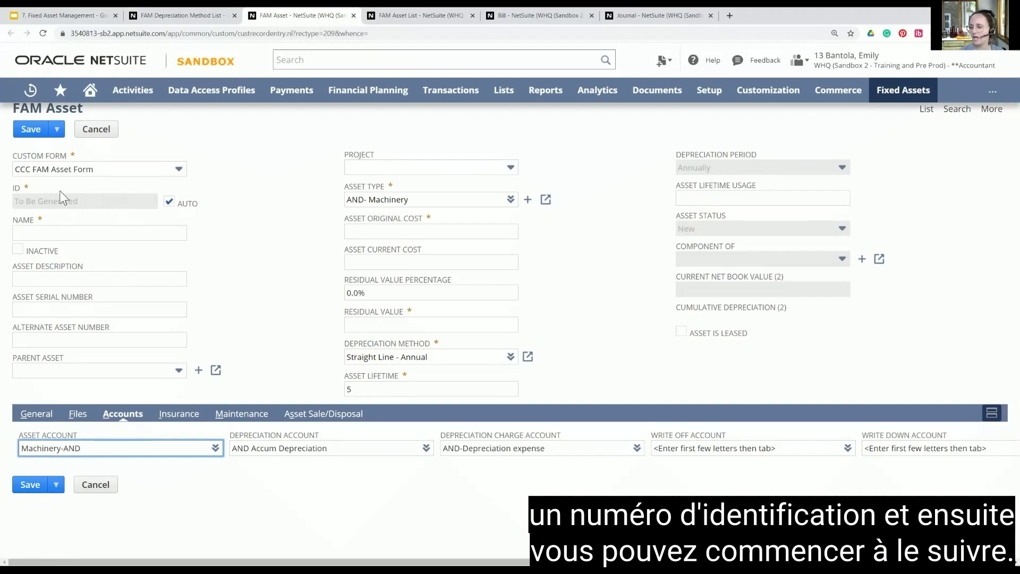
click(77, 414)
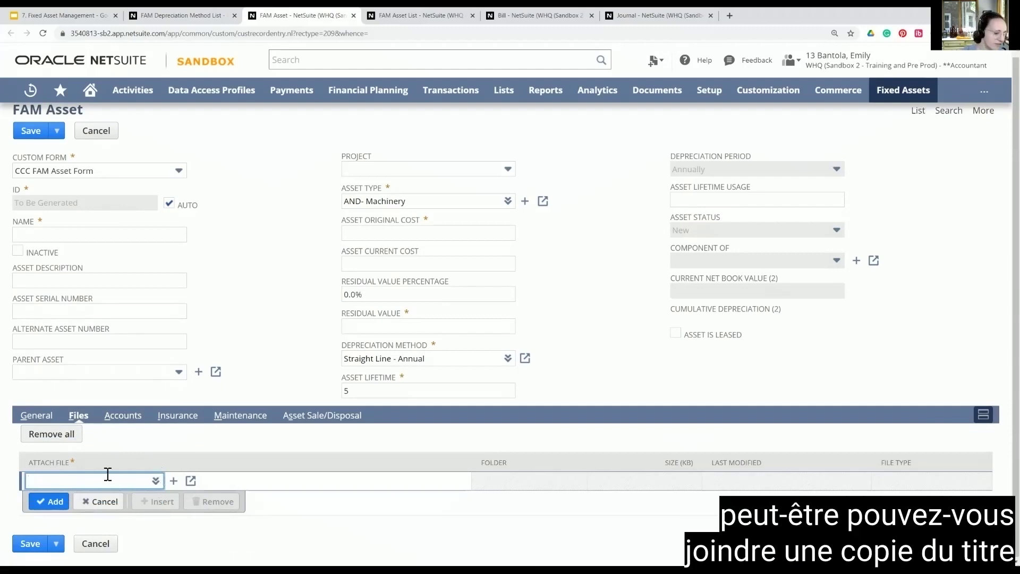
click(170, 420)
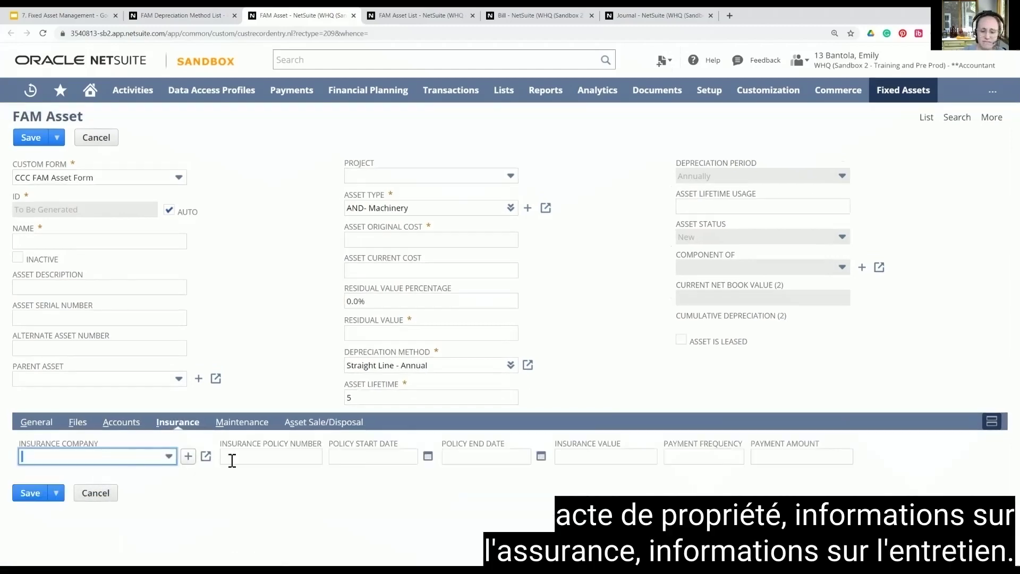
click(260, 423)
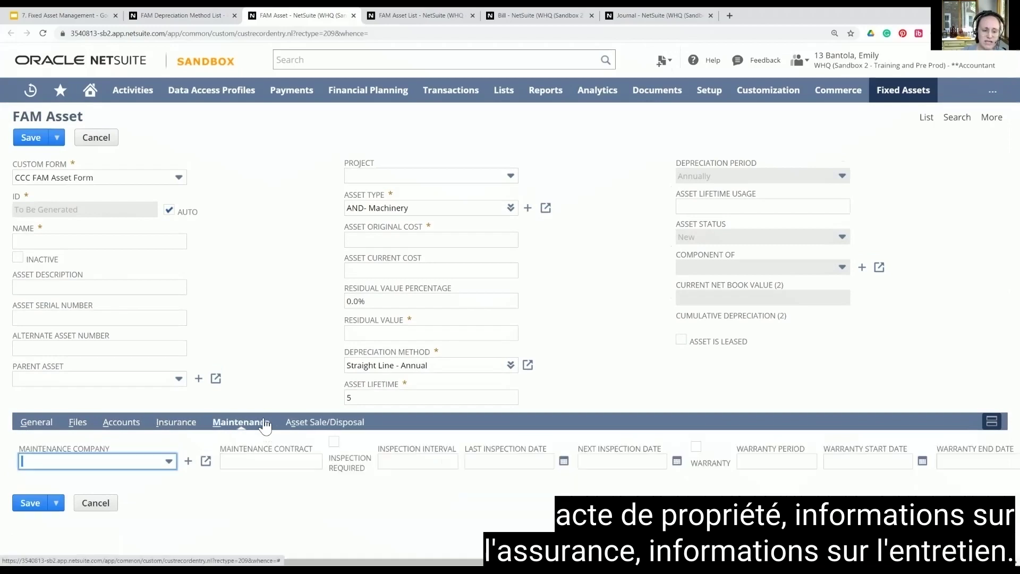
click(341, 425)
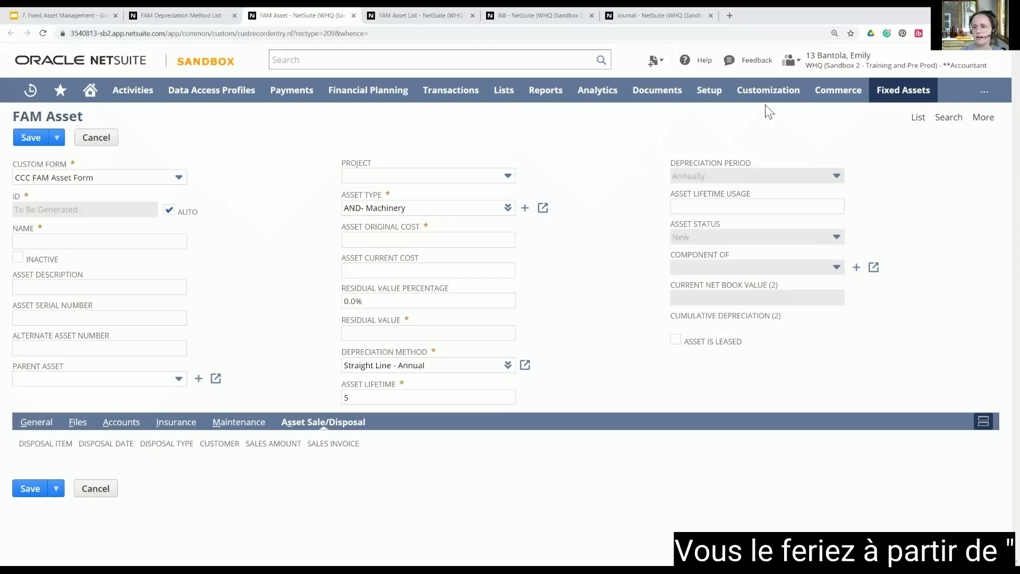
mouse_move(914, 99)
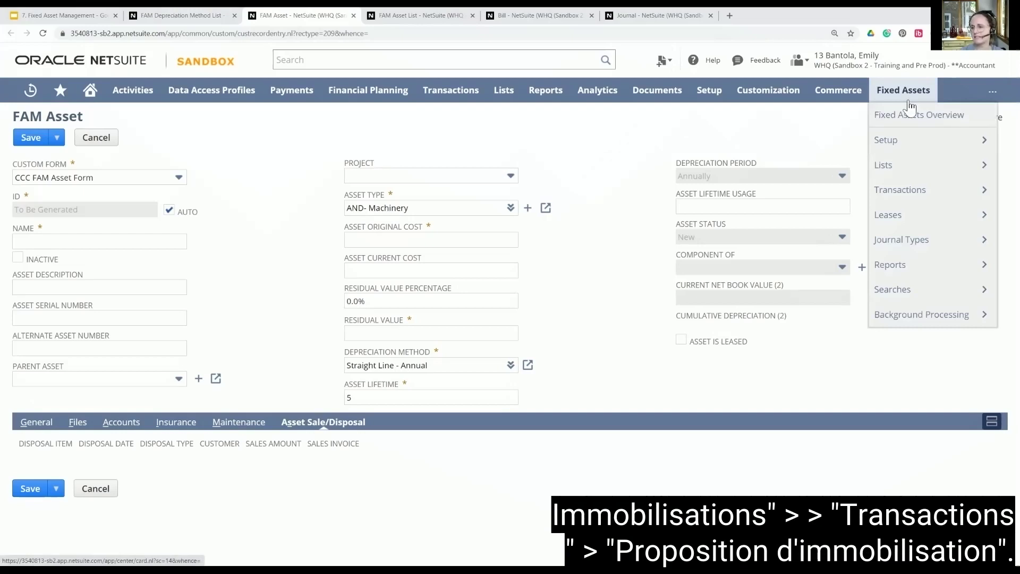
mouse_move(903, 191)
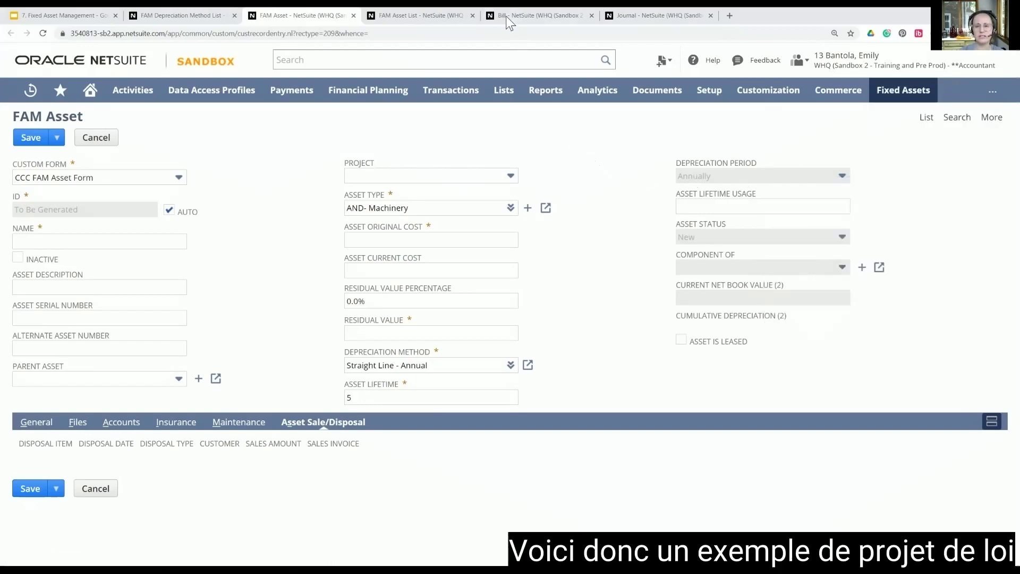
- Show the open North Packaging equipment bill and examine its primary information, expense lines and item lines
click(509, 16)
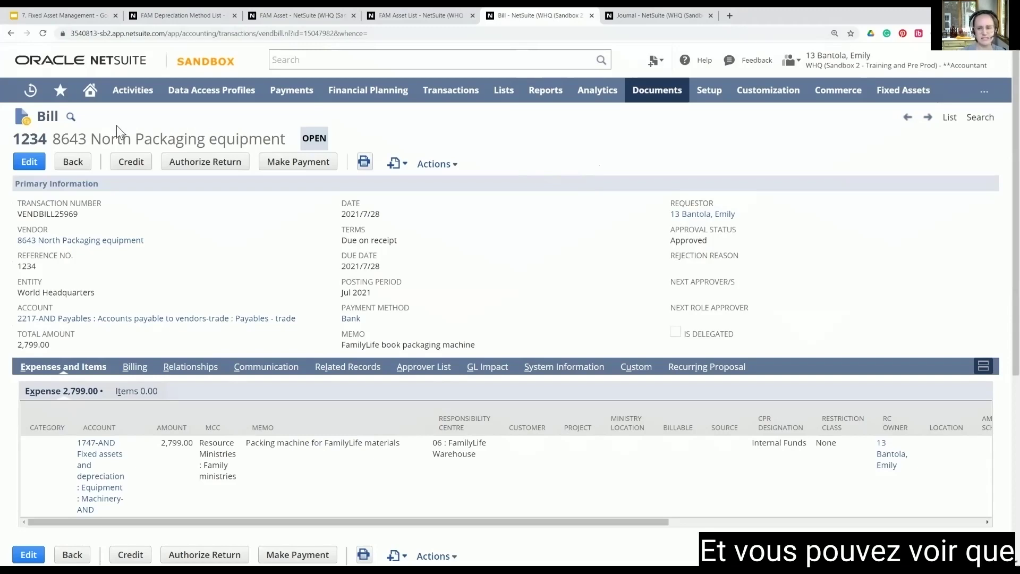
scroll(147, 343, down, 2)
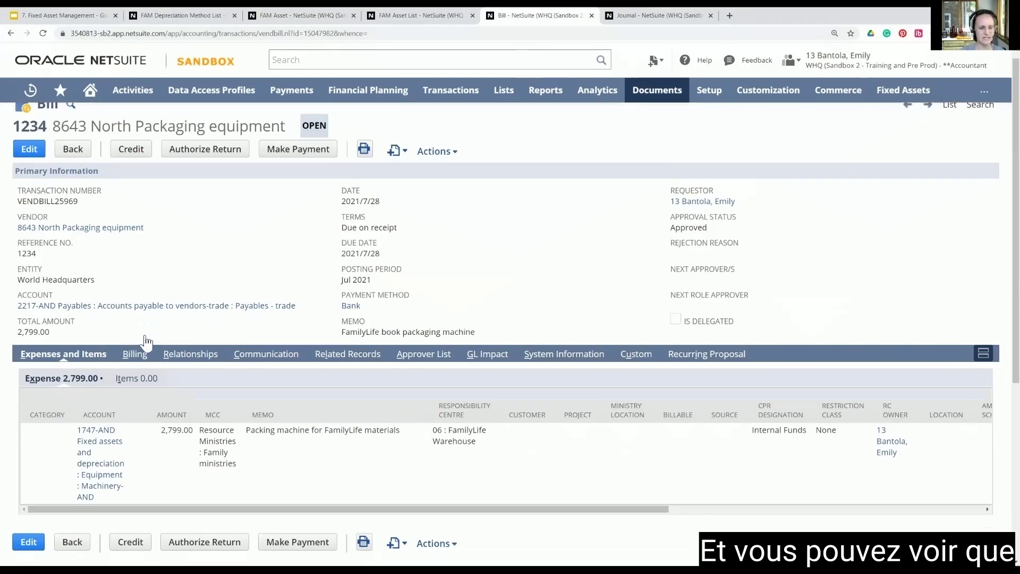
scroll(349, 272, down, 2)
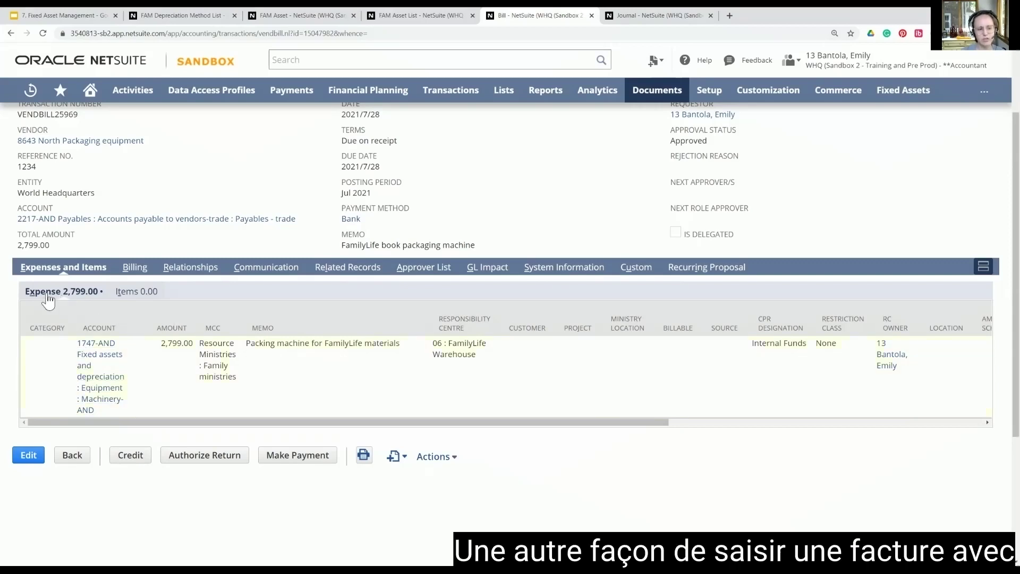
click(122, 298)
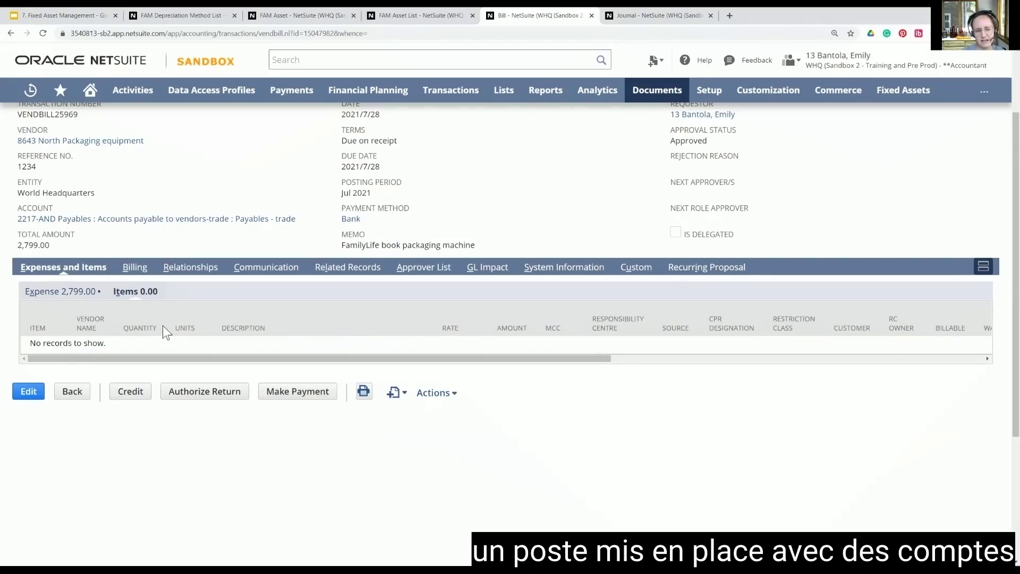
click(55, 300)
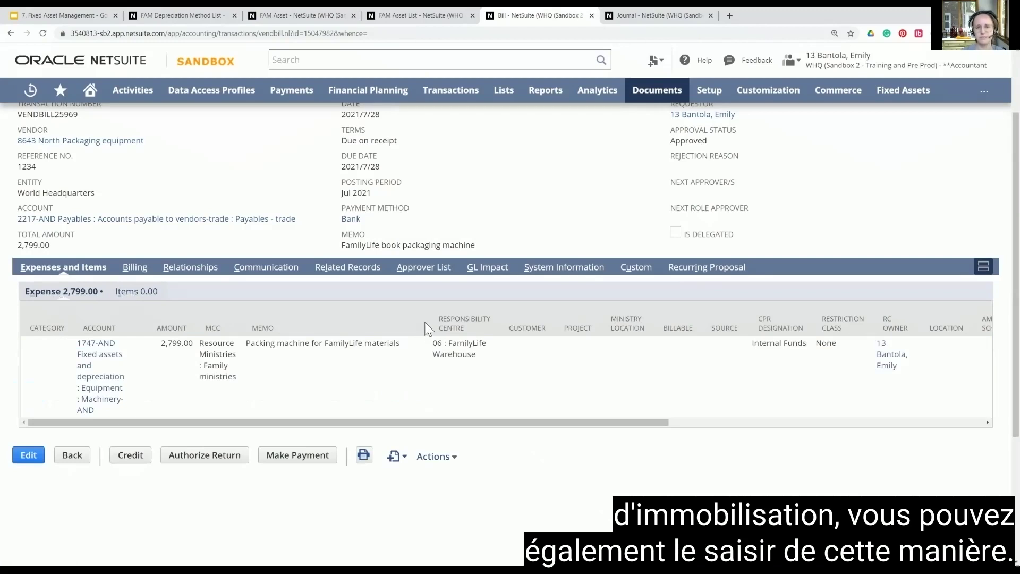
scroll(426, 323, up, 2)
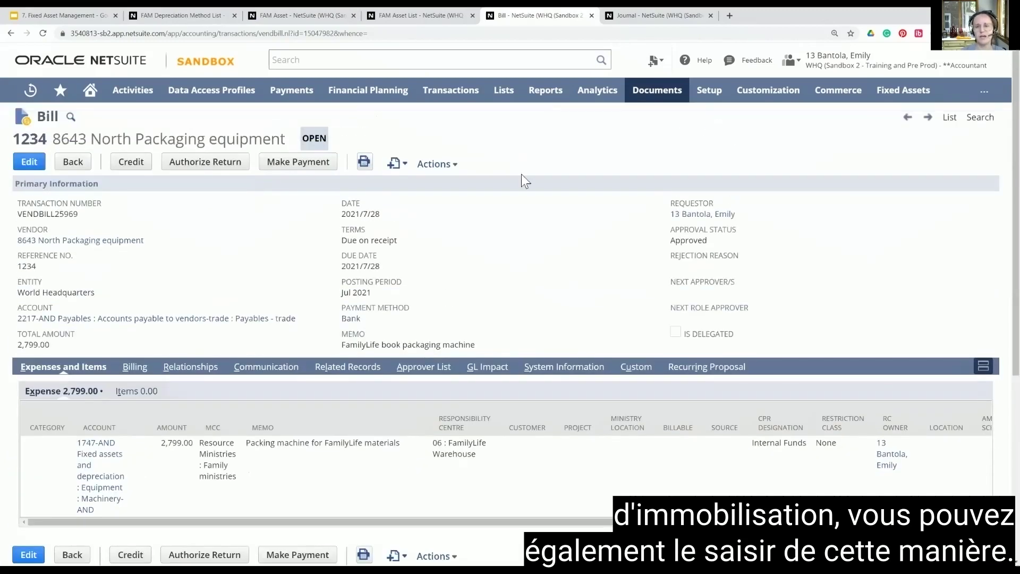
- Show the SLM machine #1 journal entry and examine its debit and credit lines
click(624, 15)
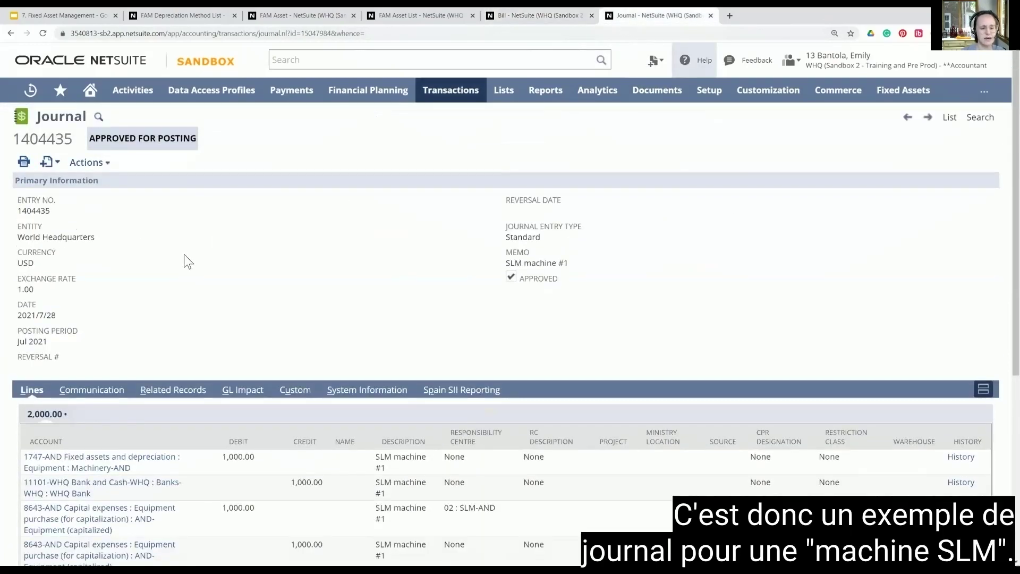
scroll(188, 261, down, 2)
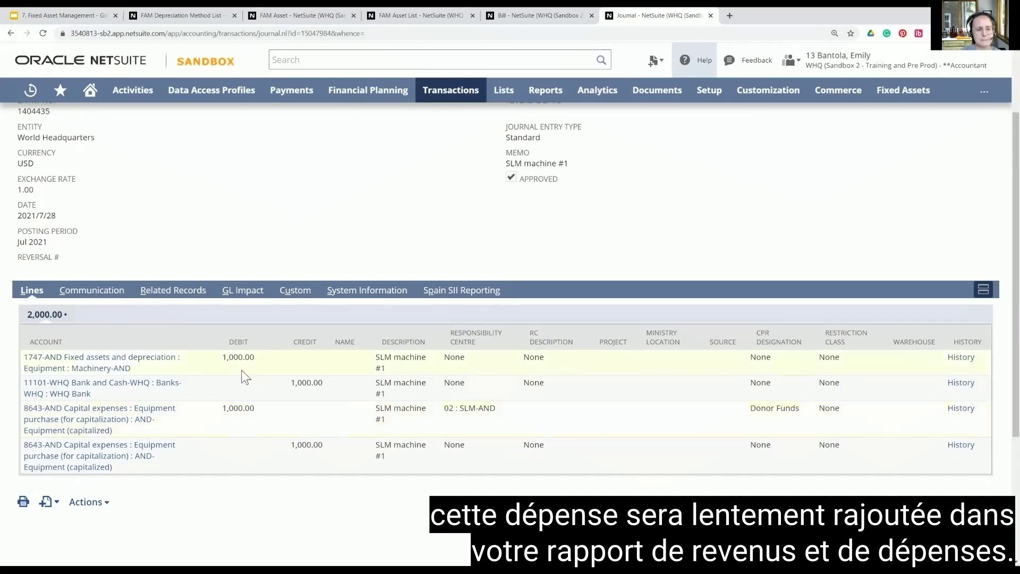
- Review the North Packaging equipment bill and the SLM machine #1 journal entry as the two asset purchases
scroll(402, 290, up, 2)
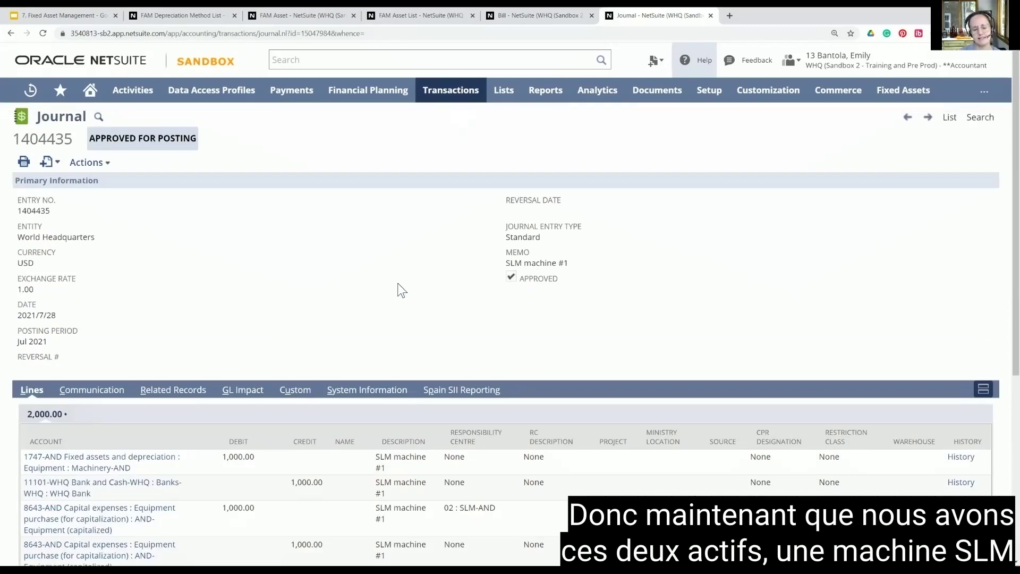
click(530, 16)
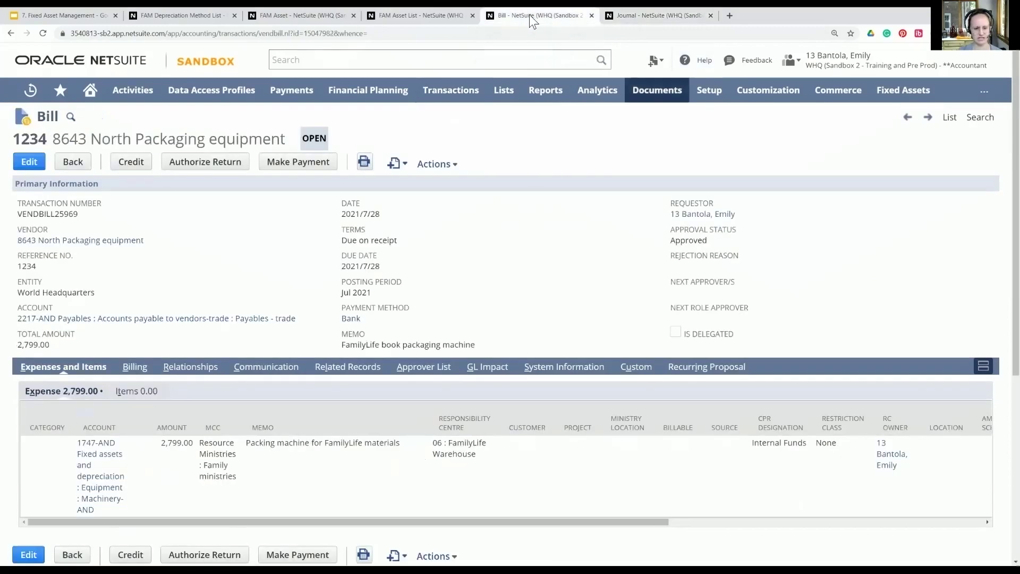
click(617, 17)
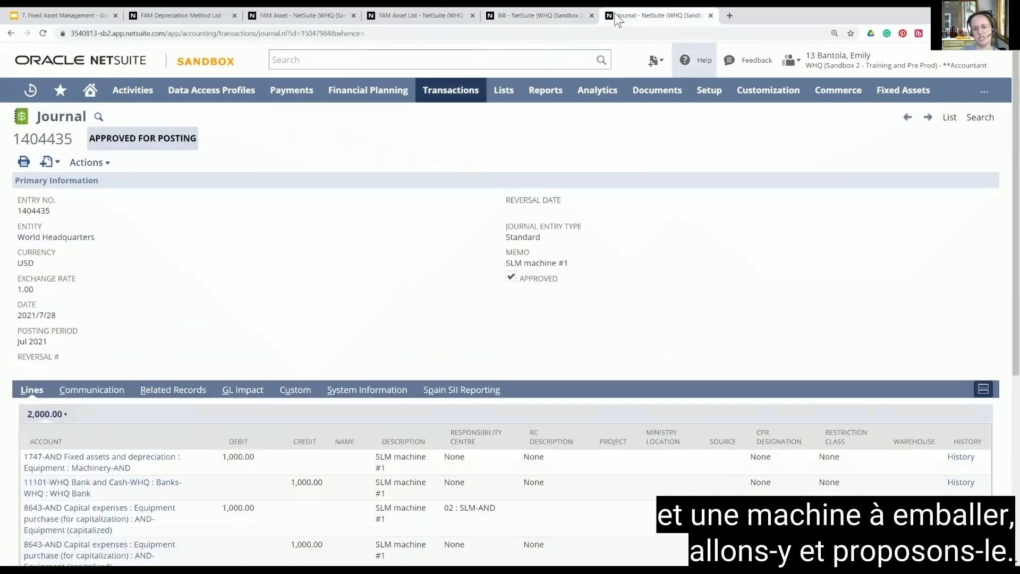
- Open the Asset Proposal form and select World Headquarters as the subsidiary with a start date of 2021/7/28
mouse_move(751, 100)
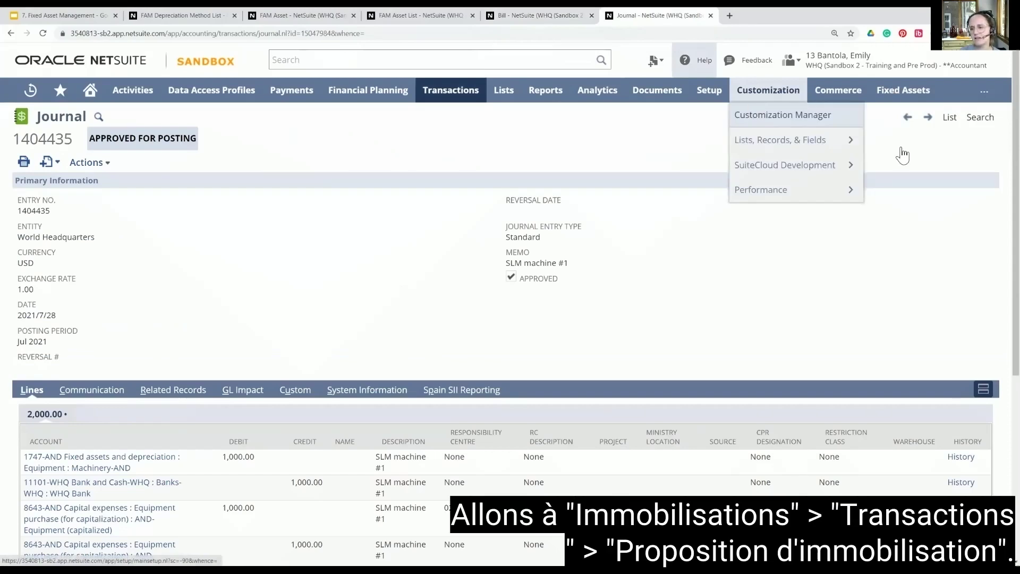
mouse_move(899, 92)
mouse_move(904, 190)
click(803, 198)
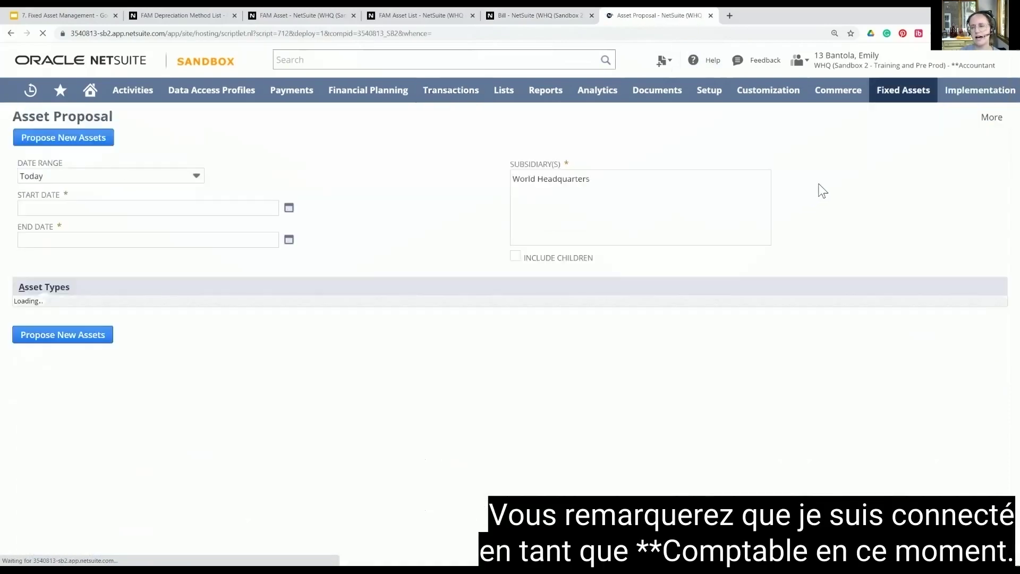
mouse_move(915, 67)
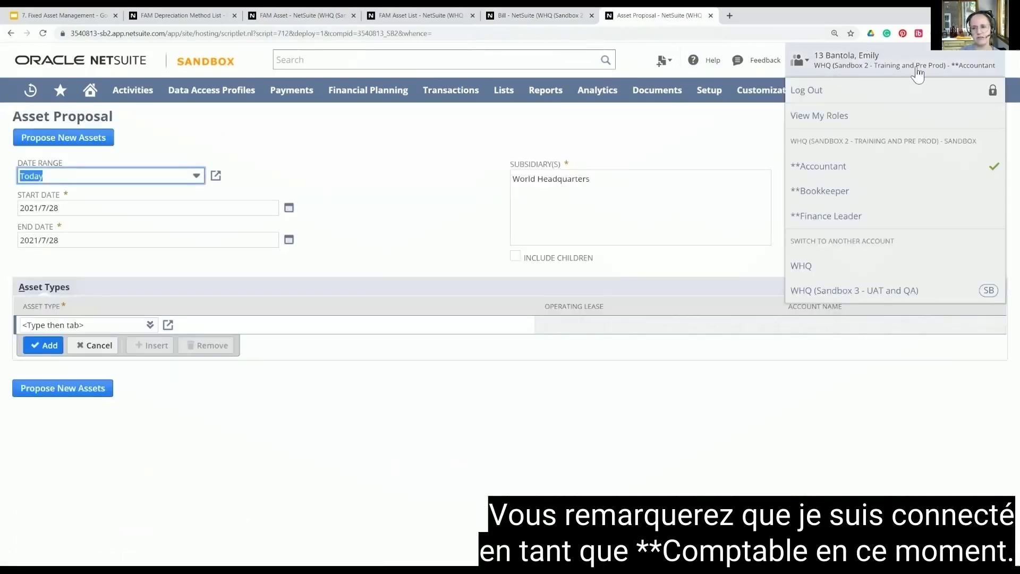
click(552, 181)
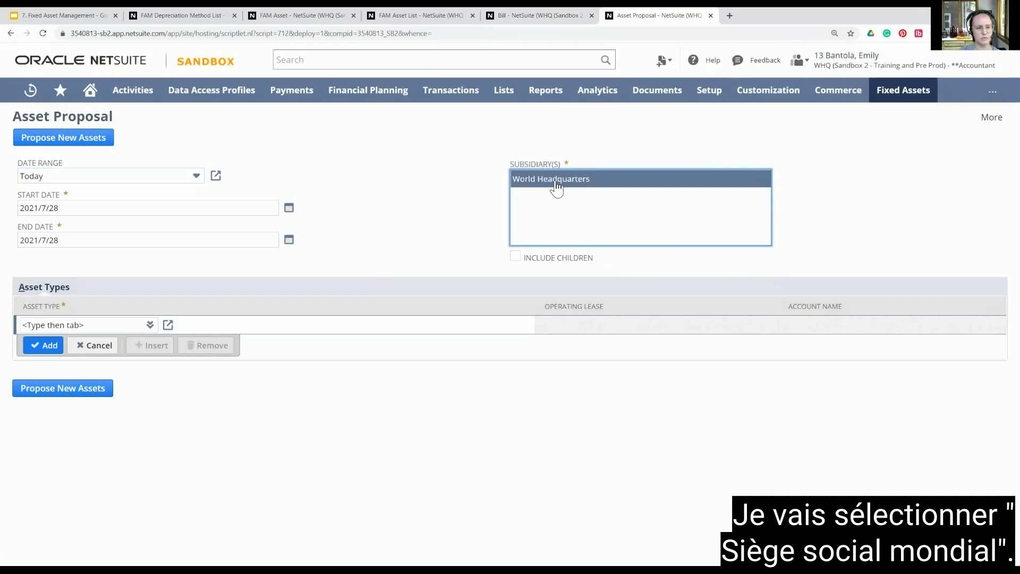
click(289, 210)
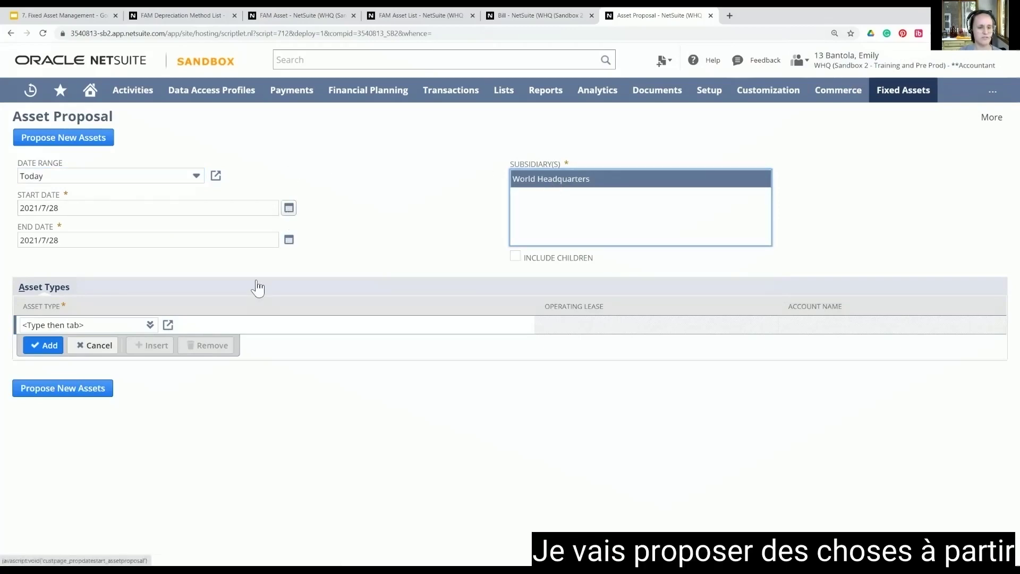
- Propose new assets for the AND- Machinery asset type and refresh the FAM process status
click(113, 324)
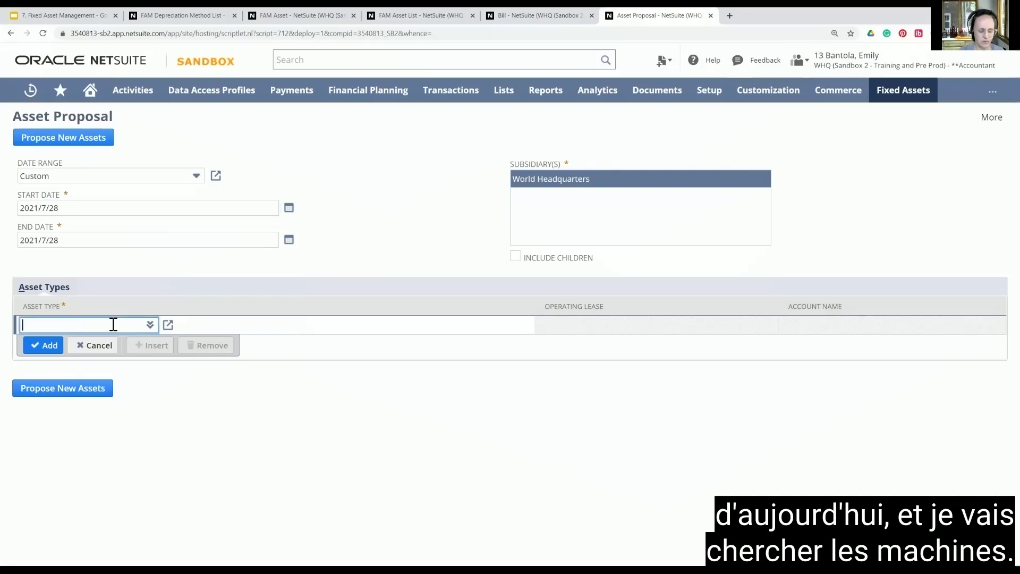
text(and)
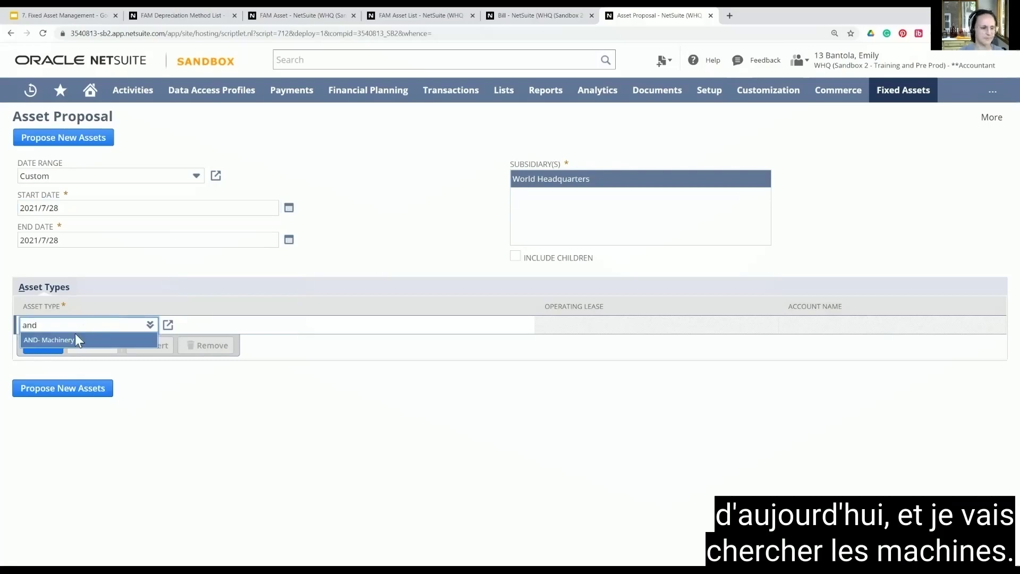
click(53, 337)
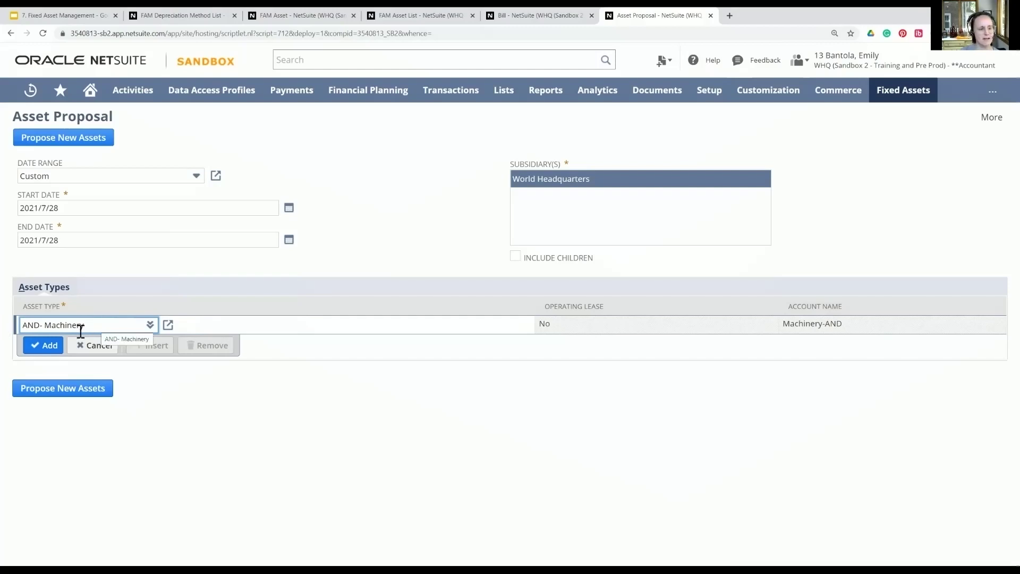
click(44, 388)
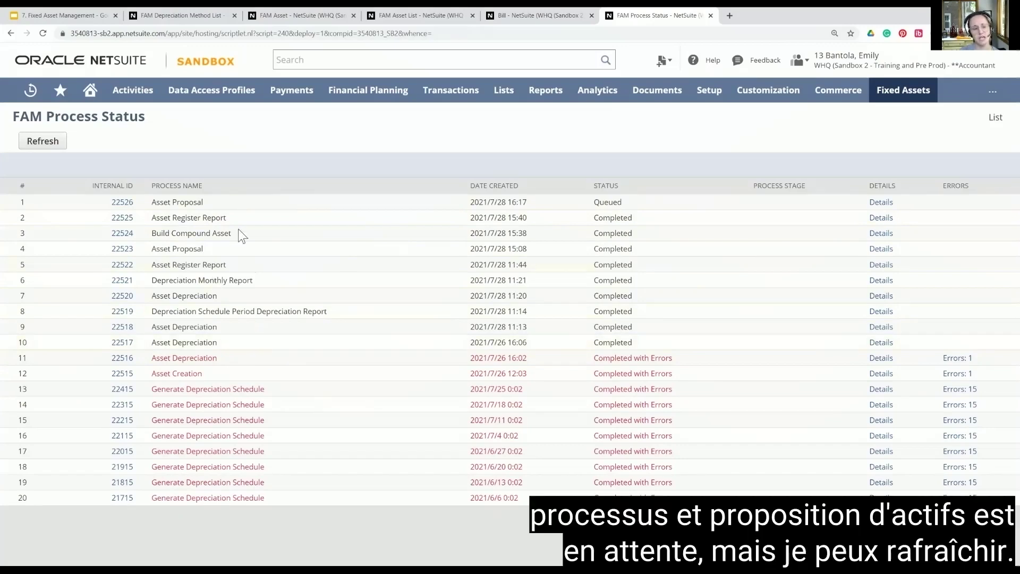
click(47, 147)
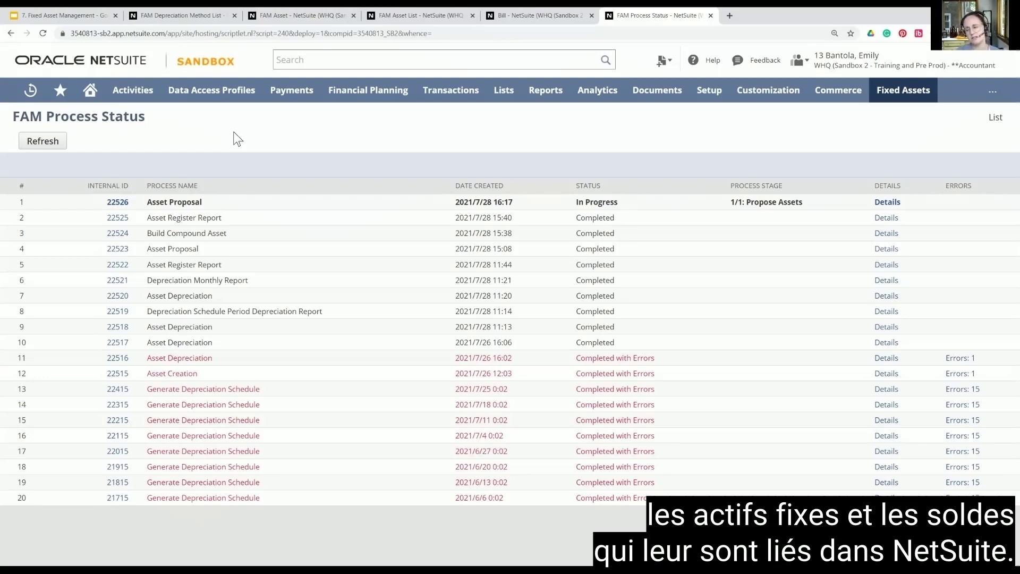
click(43, 143)
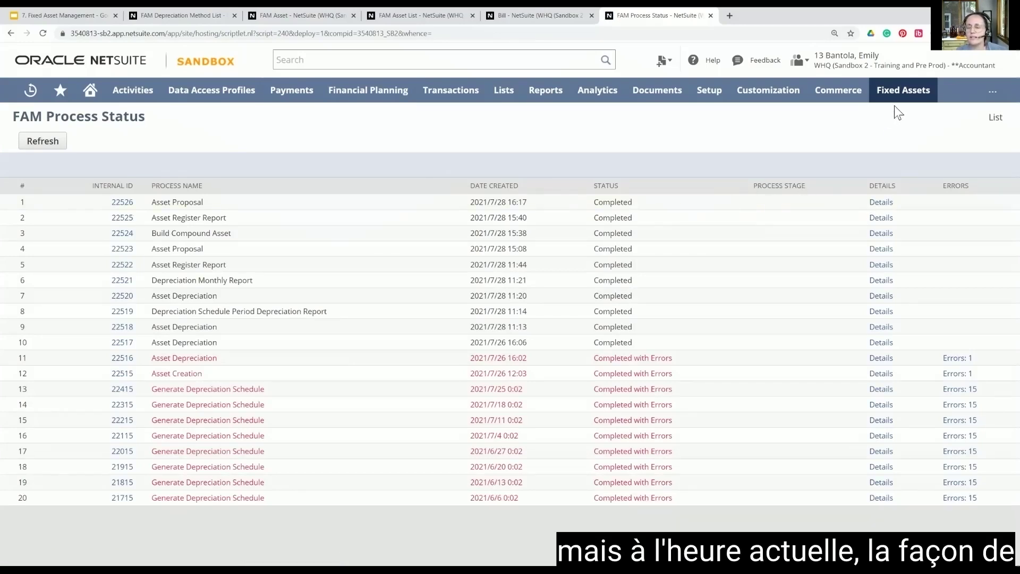
- In Manage Asset Proposal, select the FamilyLife packing machine bill and the 1,000.00 journal proposal
mouse_move(891, 97)
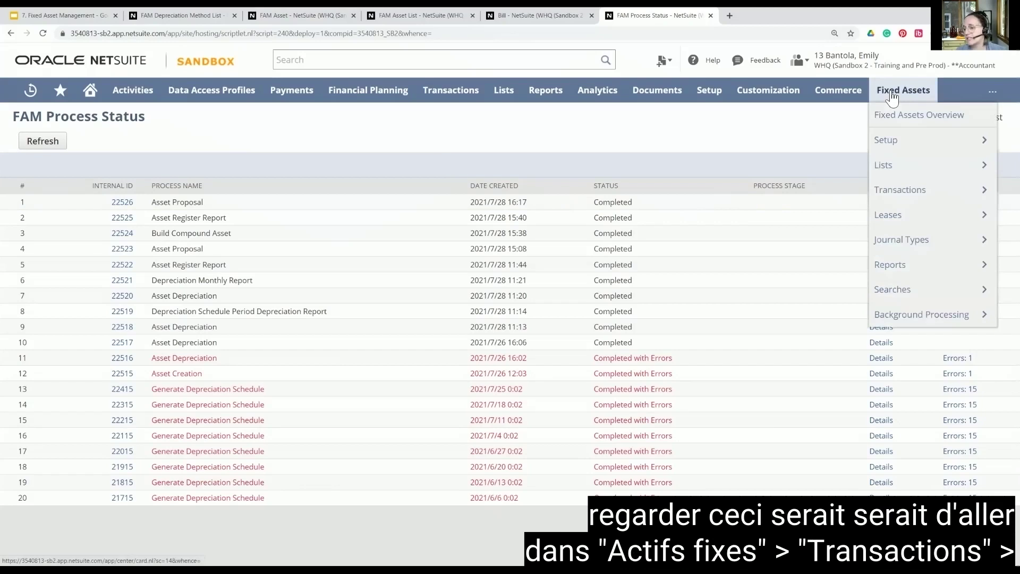
mouse_move(910, 193)
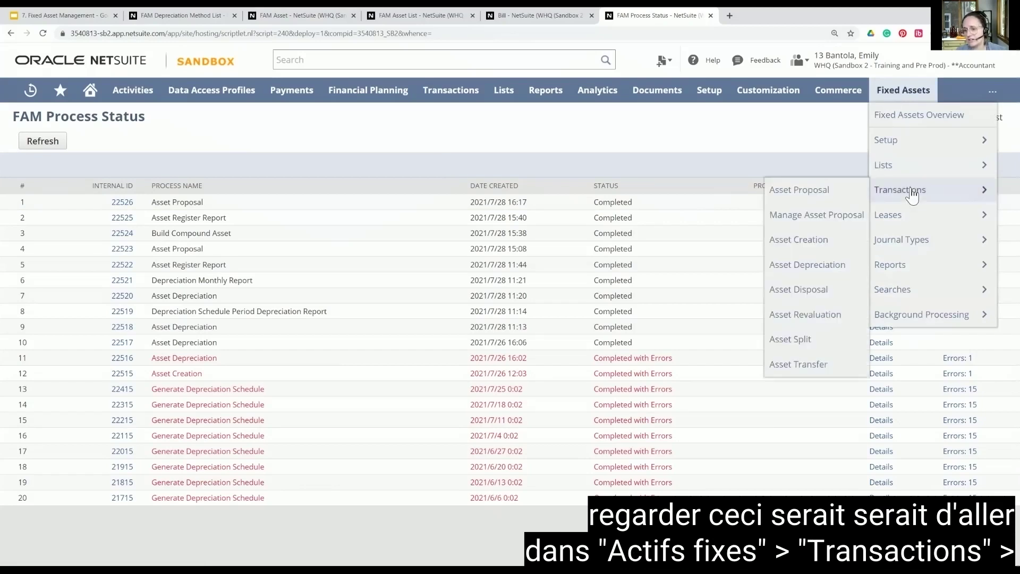
click(809, 216)
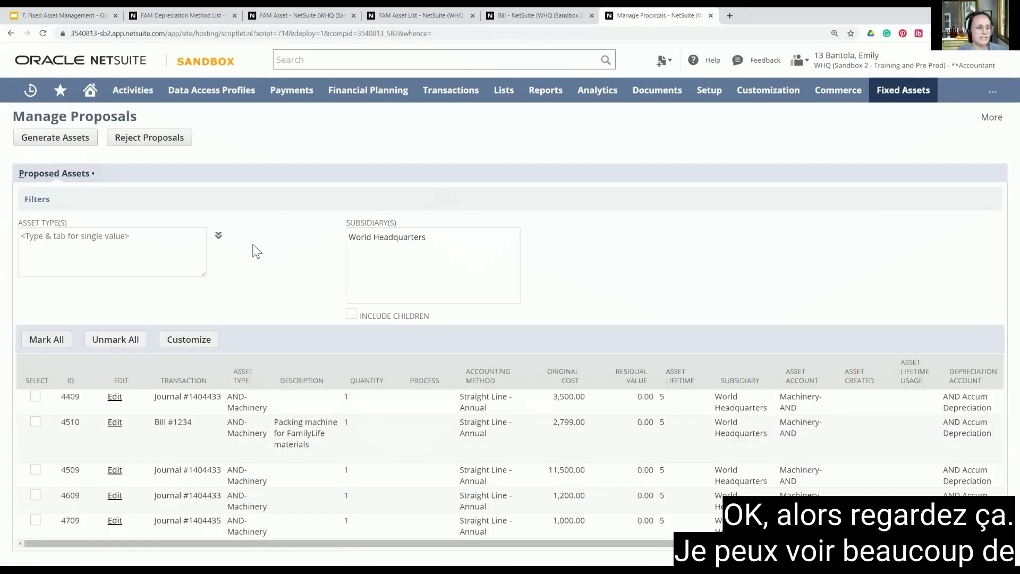
scroll(258, 253, down, 1)
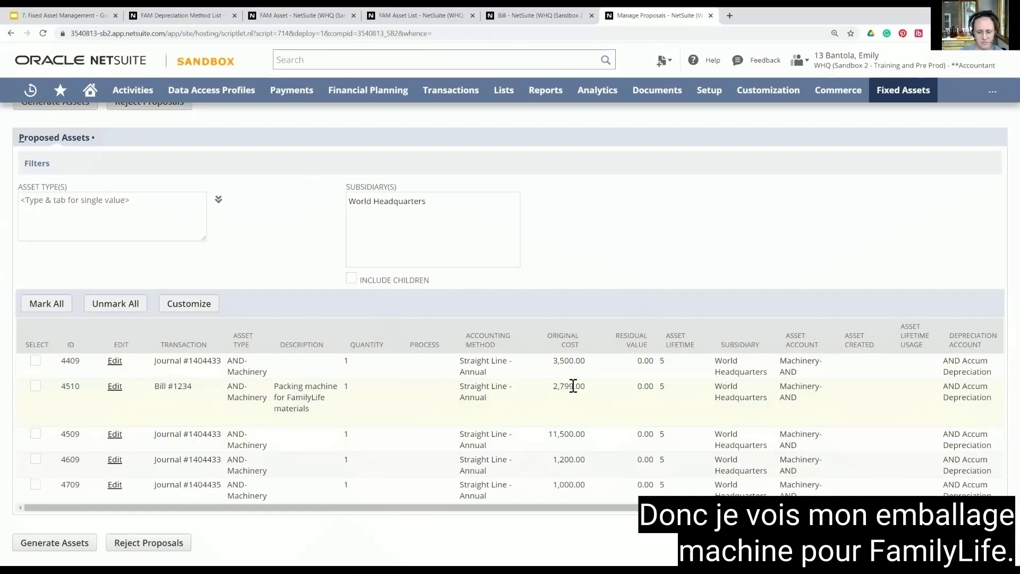
click(36, 387)
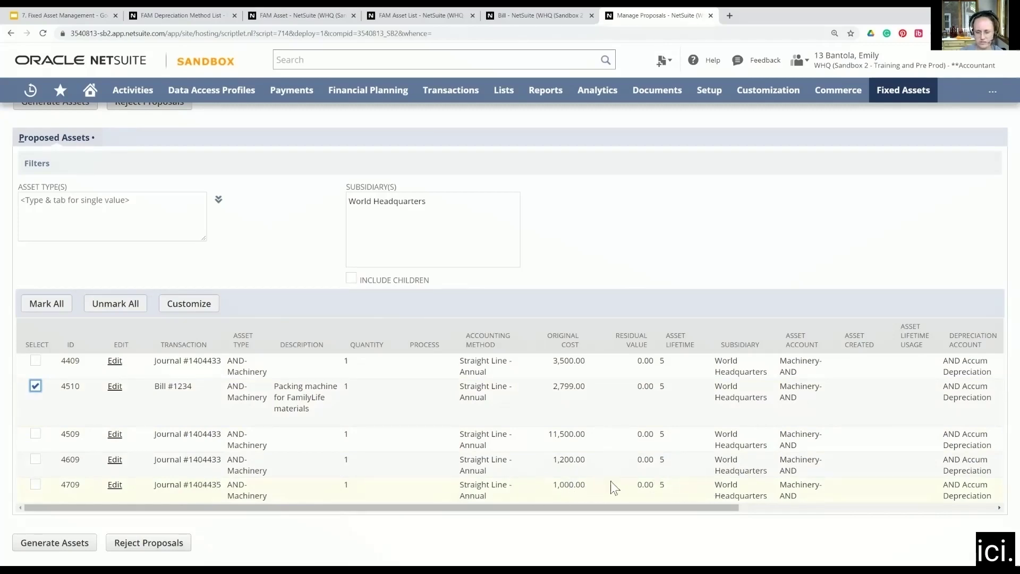
click(36, 486)
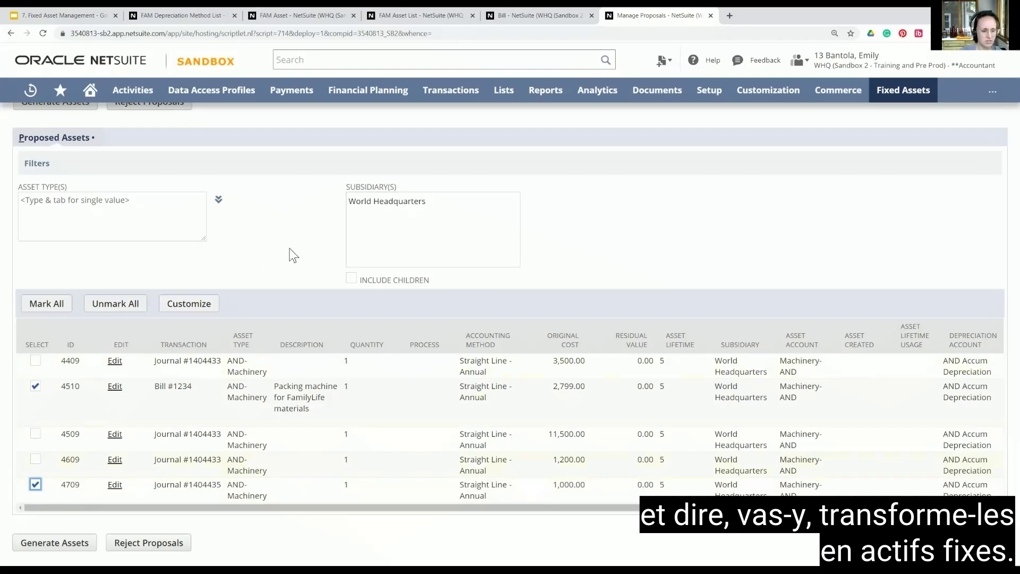
- Generate assets from the selected proposals, accept the confirmation and refresh the FAM process status
click(45, 543)
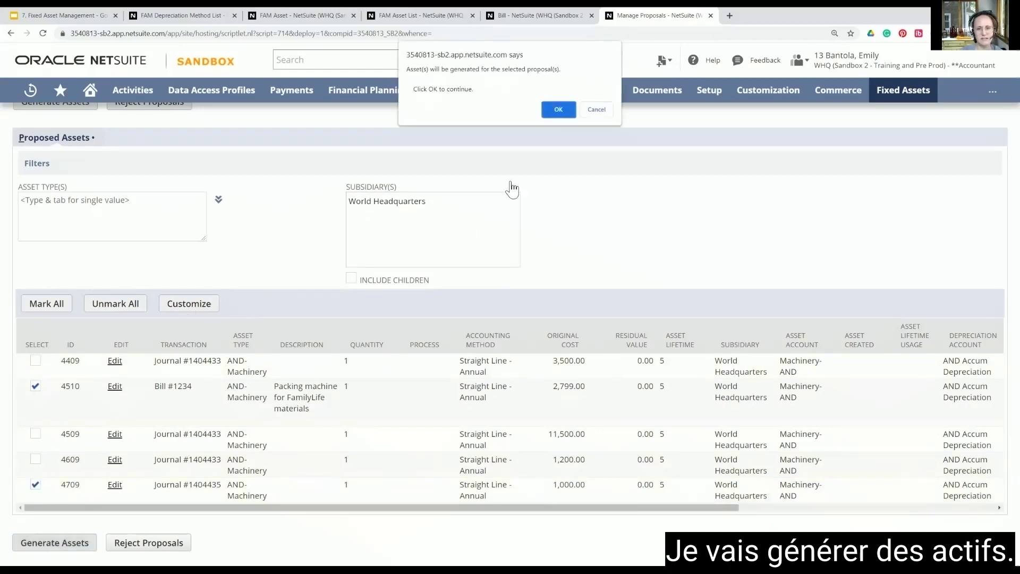
click(557, 110)
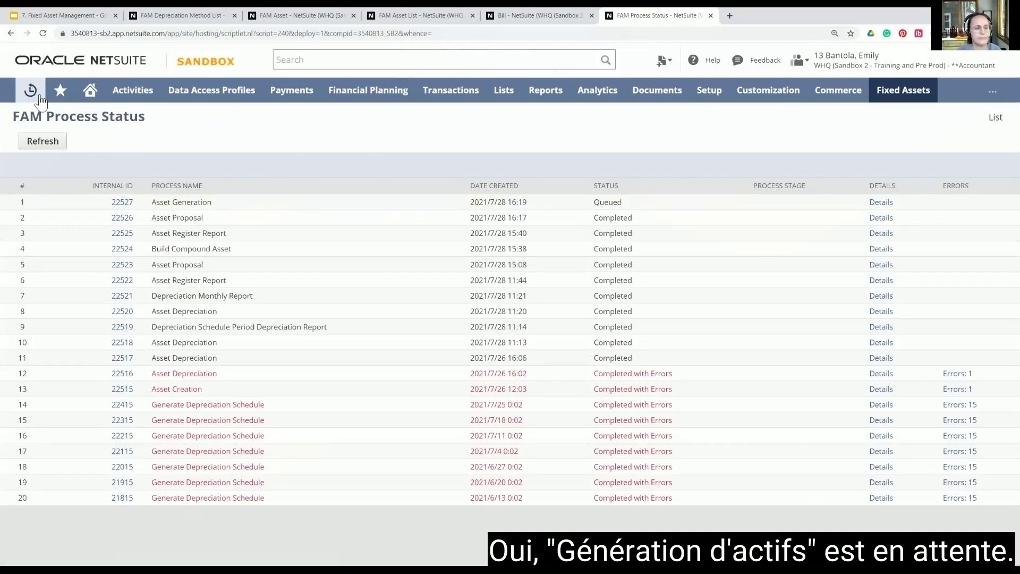
click(57, 142)
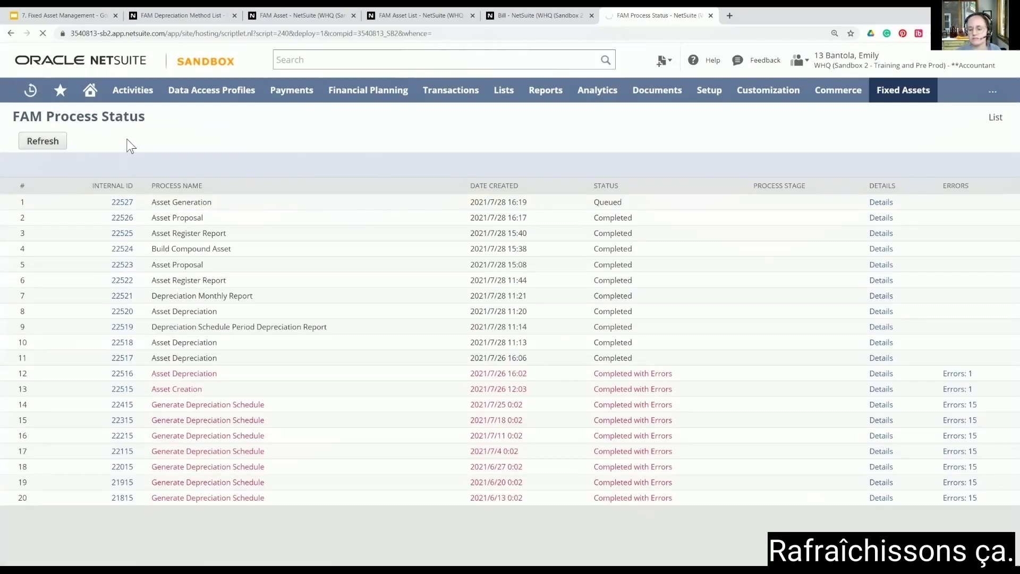
click(29, 147)
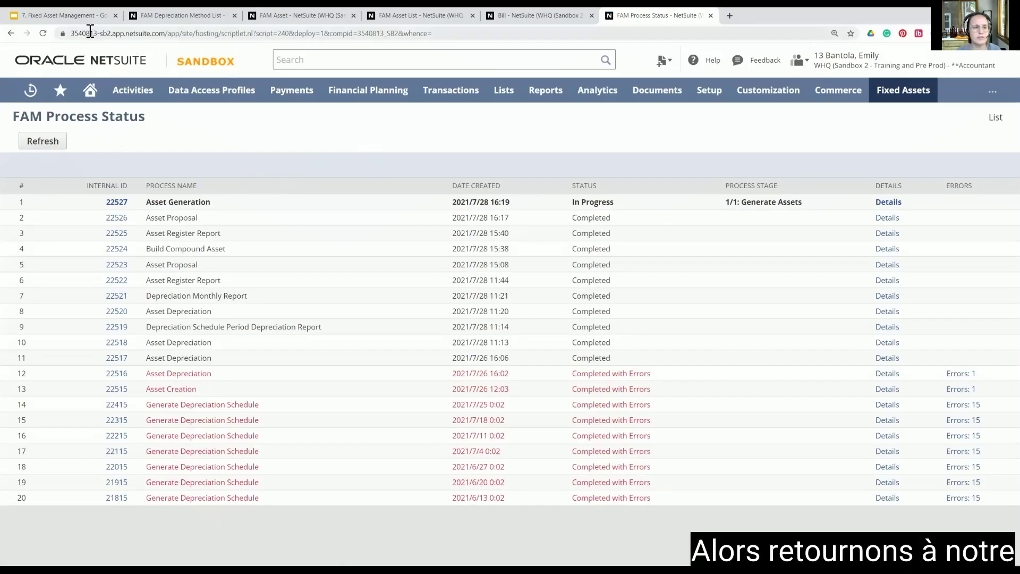
- Switch to the Fixed Asset Management presentation in Google Slides, present the Create assets slide and reveal both manual creation steps
click(64, 17)
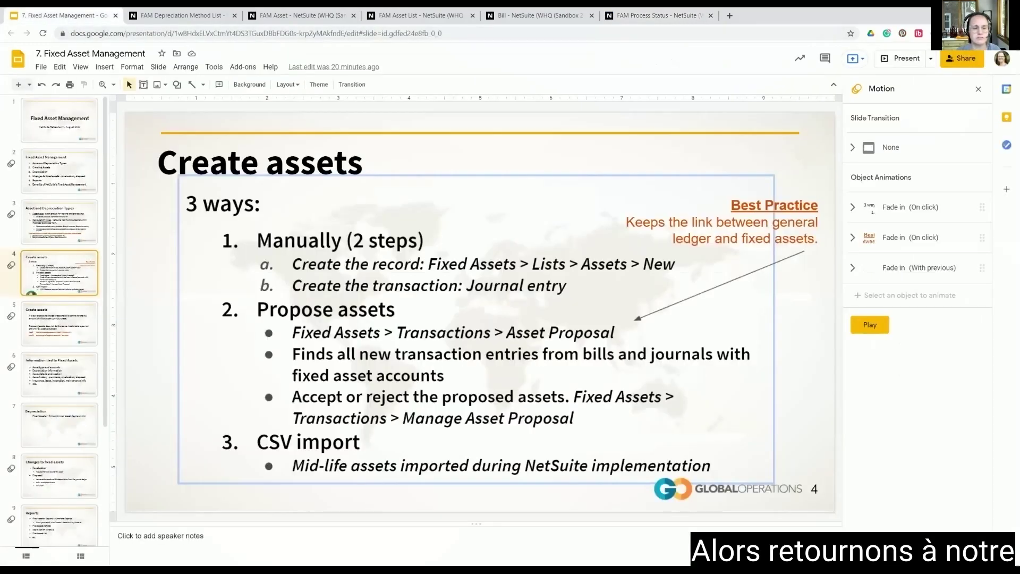
click(906, 59)
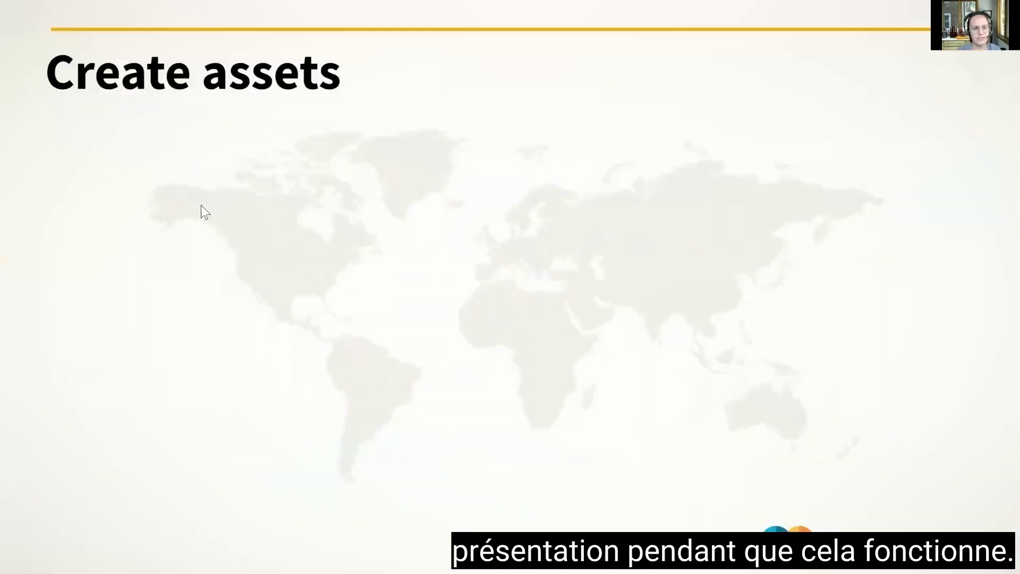
key(Right)
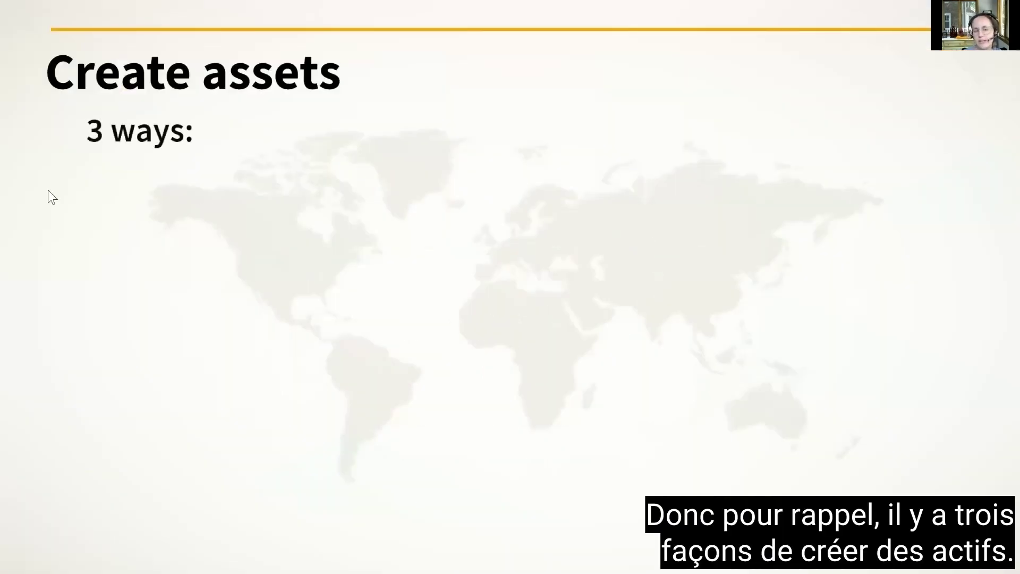
key(Right)
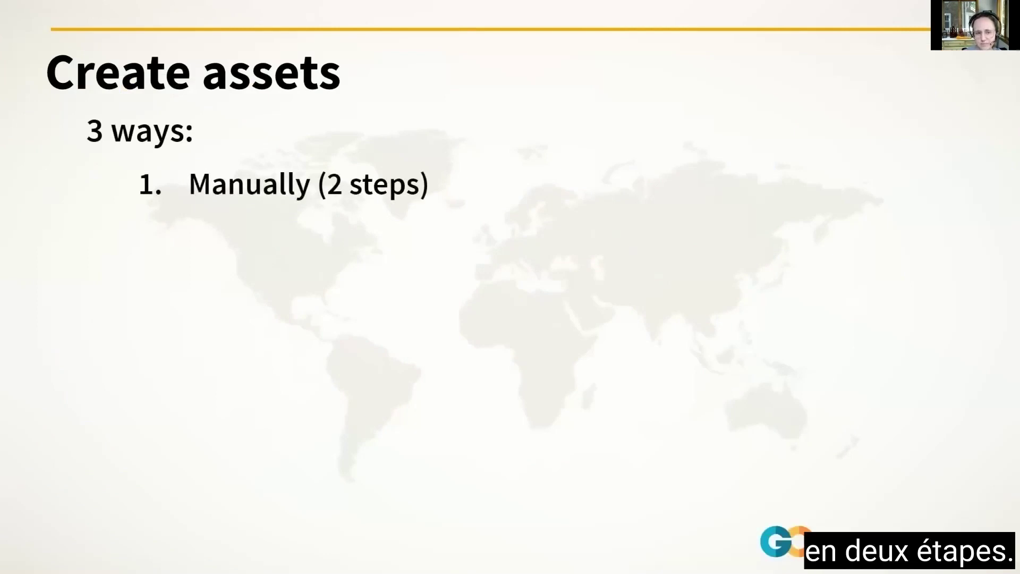
key(Right)
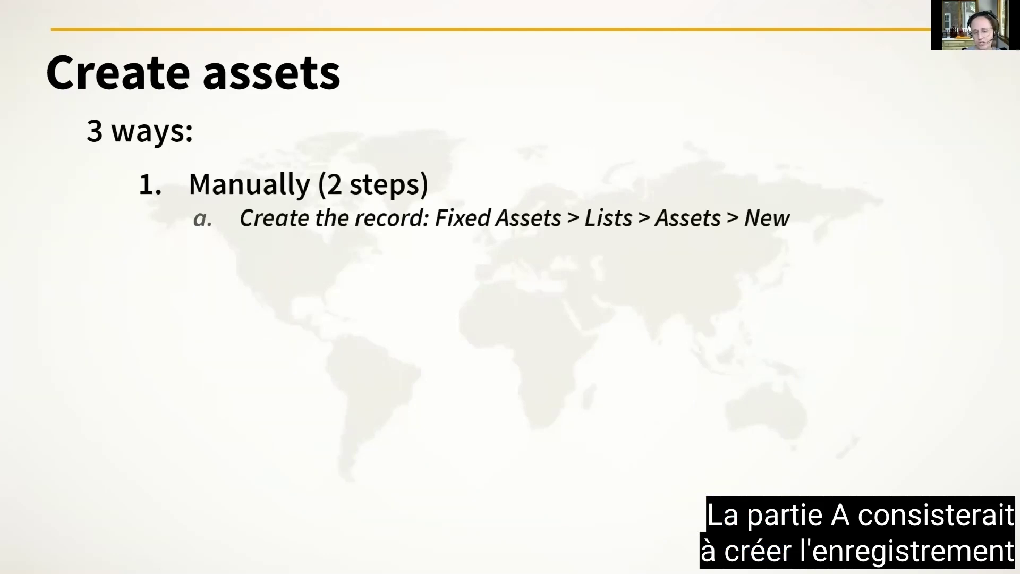
key(Right)
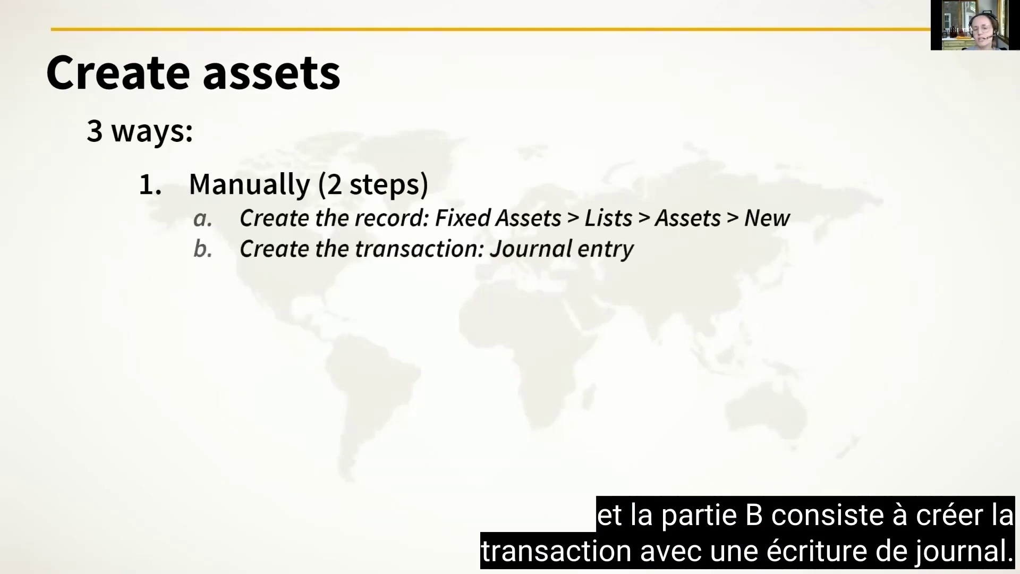
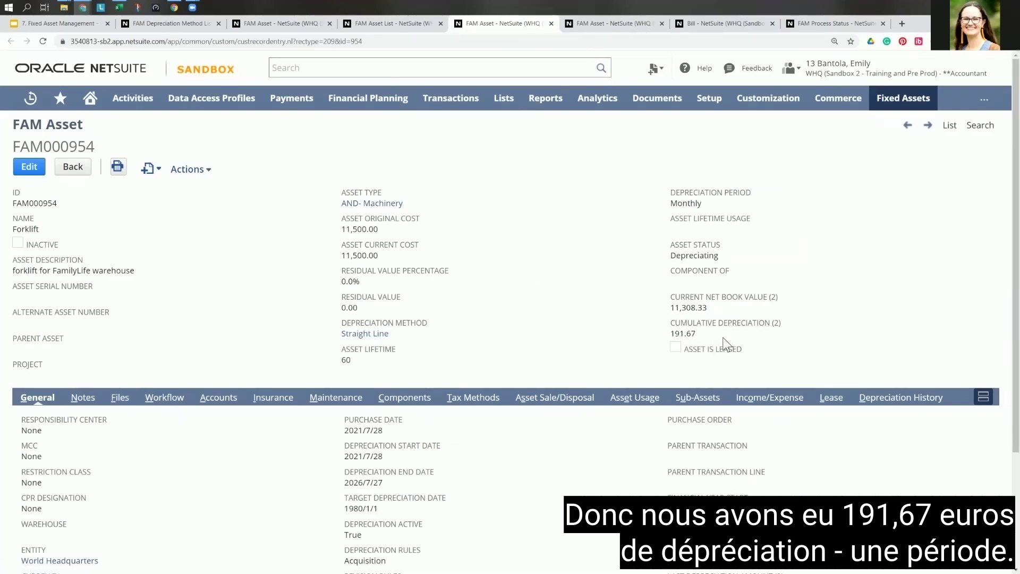
- Review the Forklift asset's general, notes, accounts, insurance, maintenance and depreciation history information
scroll(558, 345, down, 3)
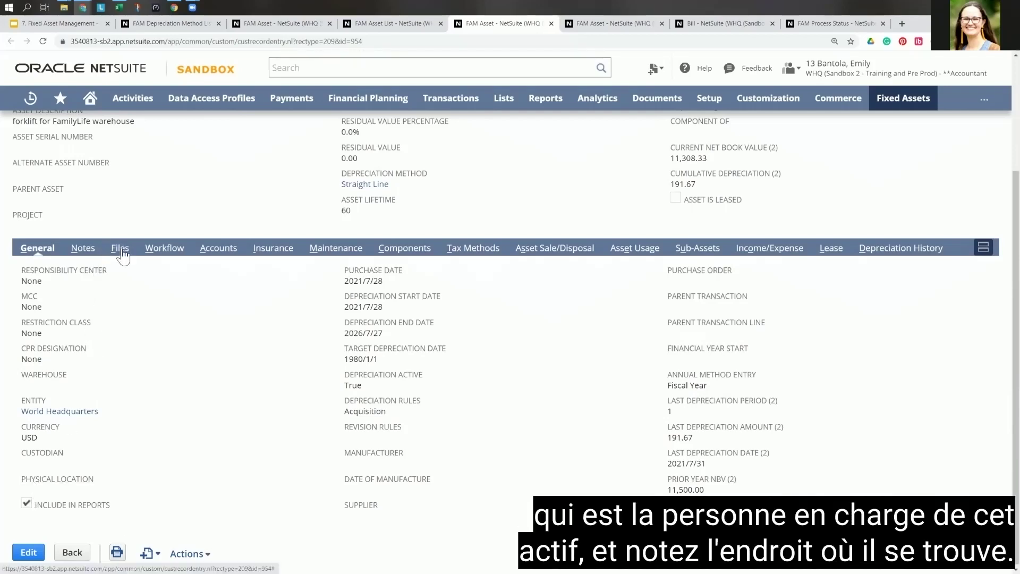
click(83, 248)
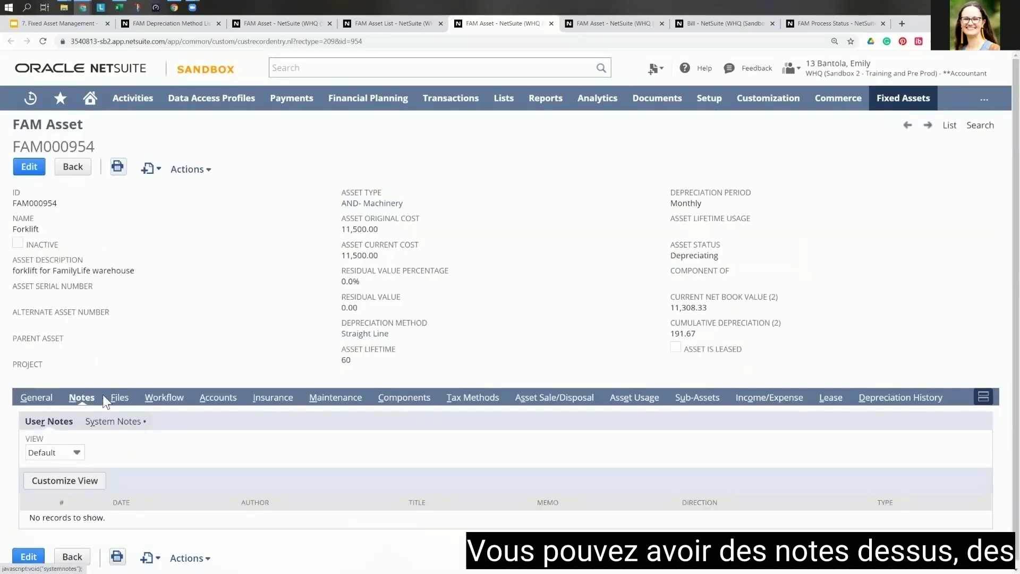
click(227, 399)
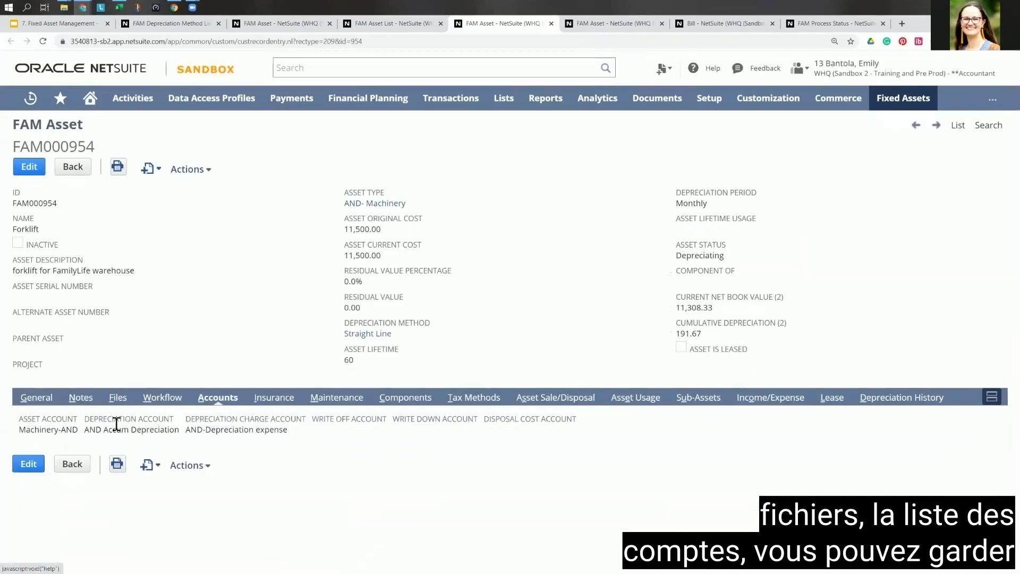
click(285, 400)
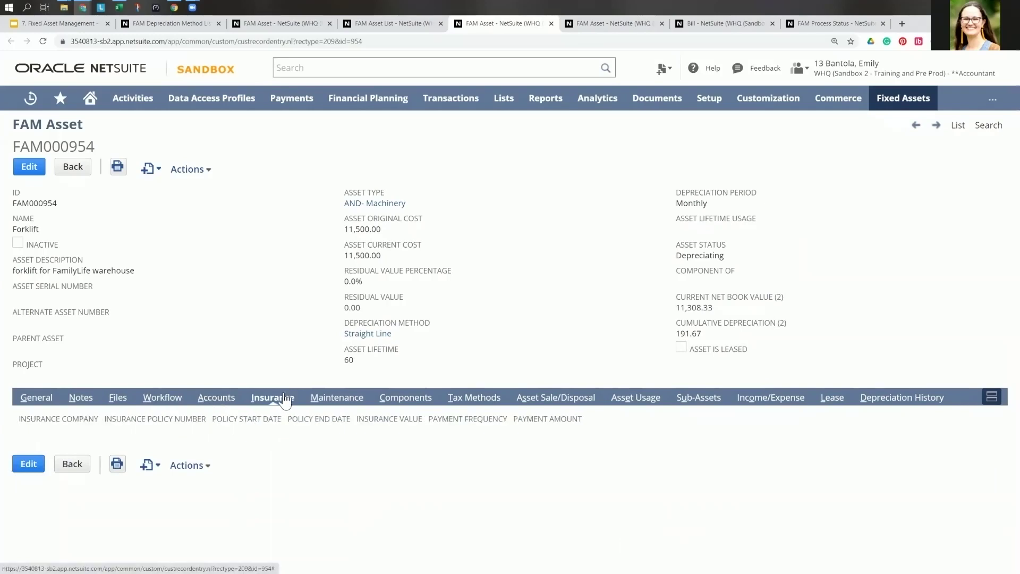
click(343, 401)
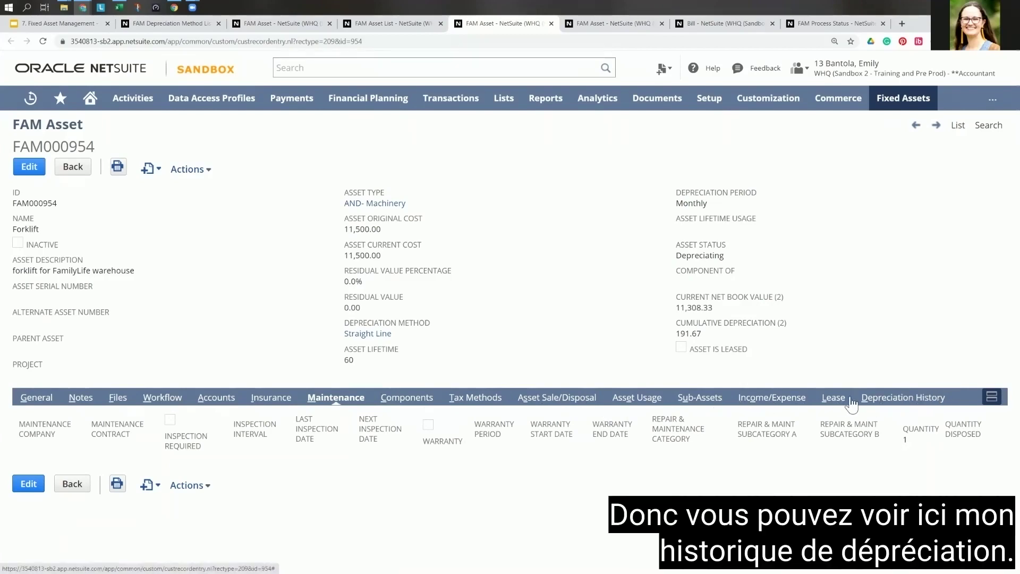
click(903, 403)
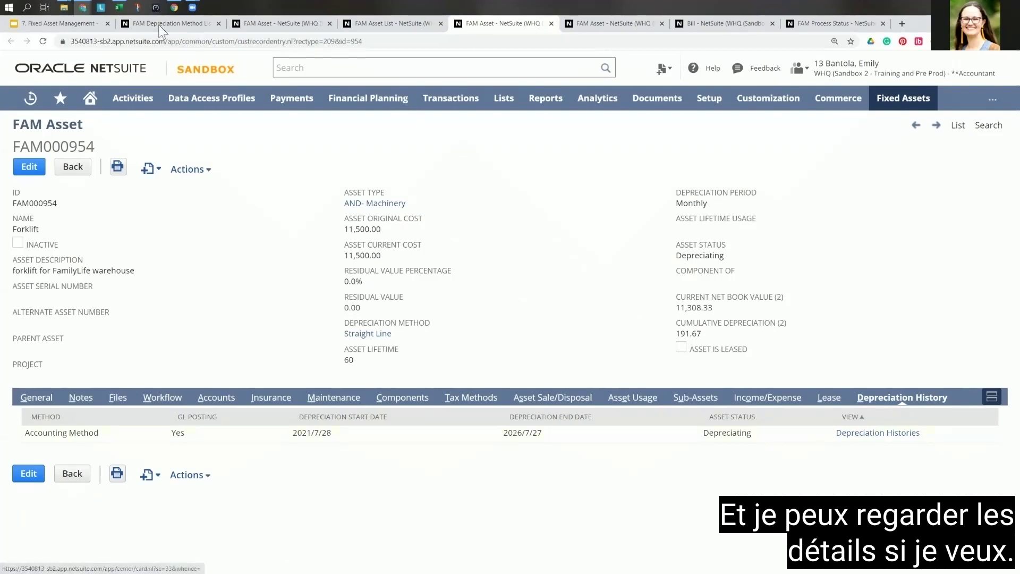
- Switch to the Fixed Asset Management presentation in Google Slides, present the Information tied to Fixed Assets and Depreciation slides, and exit the slideshow
click(55, 25)
click(912, 65)
key(Right)
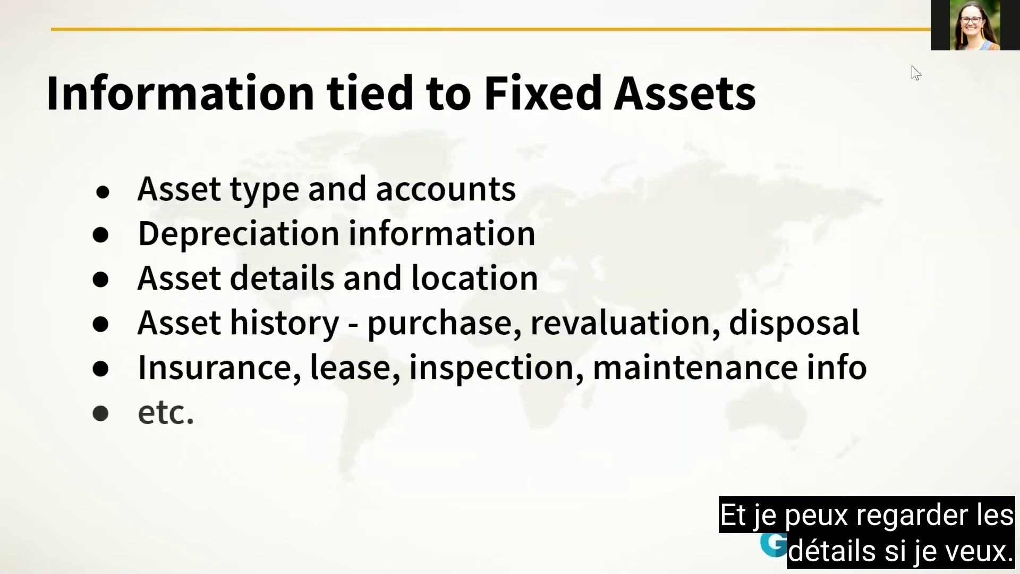
key(Right)
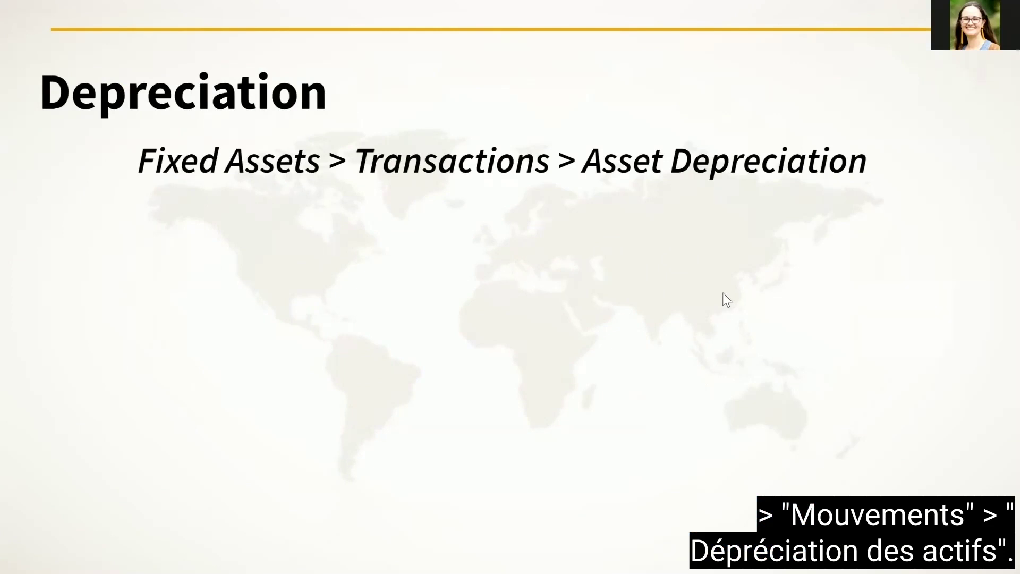
key(Escape)
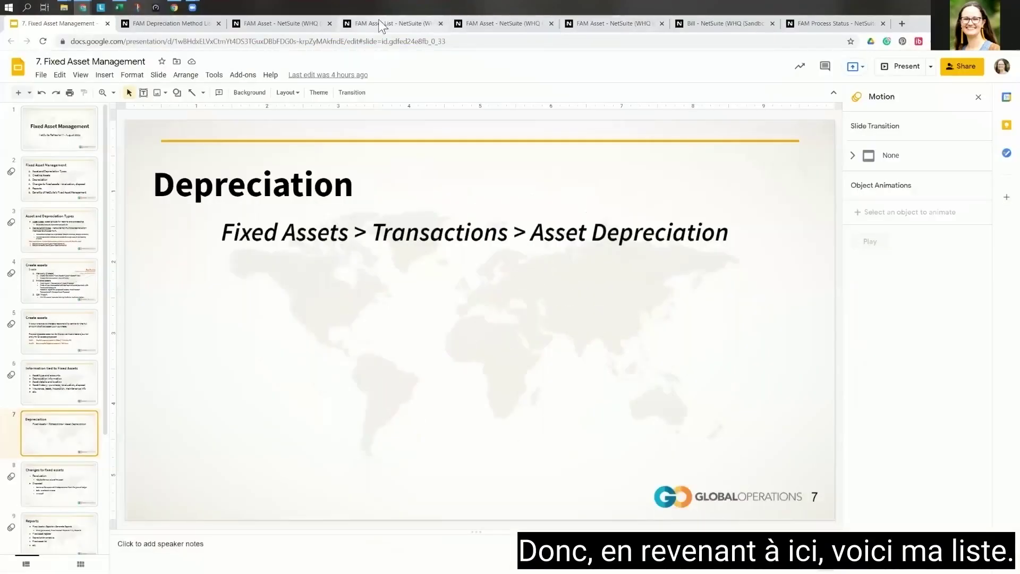
- Switch back to the FAM Asset List in NetSuite and open the Asset Depreciation transaction
click(387, 26)
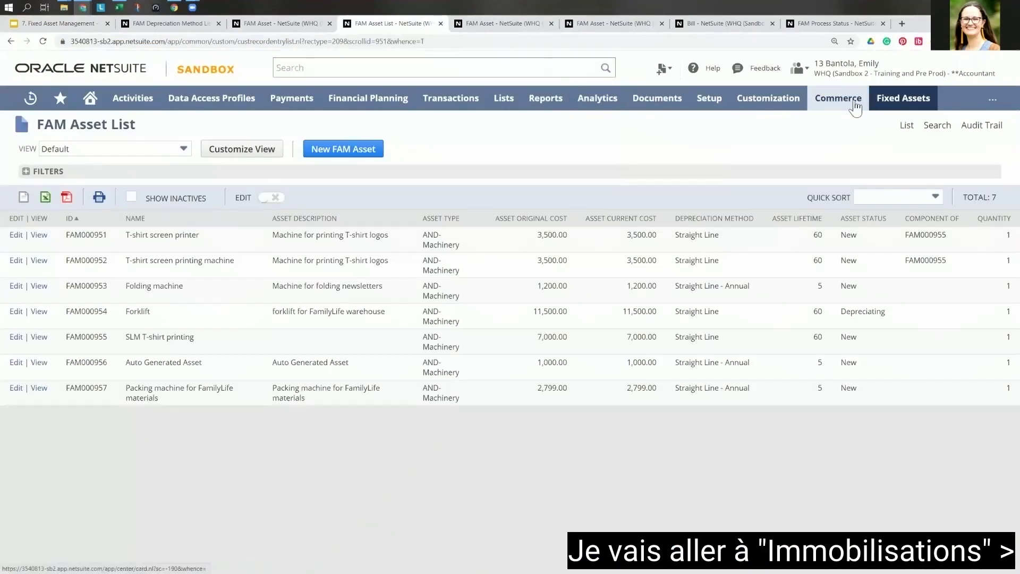
mouse_move(898, 104)
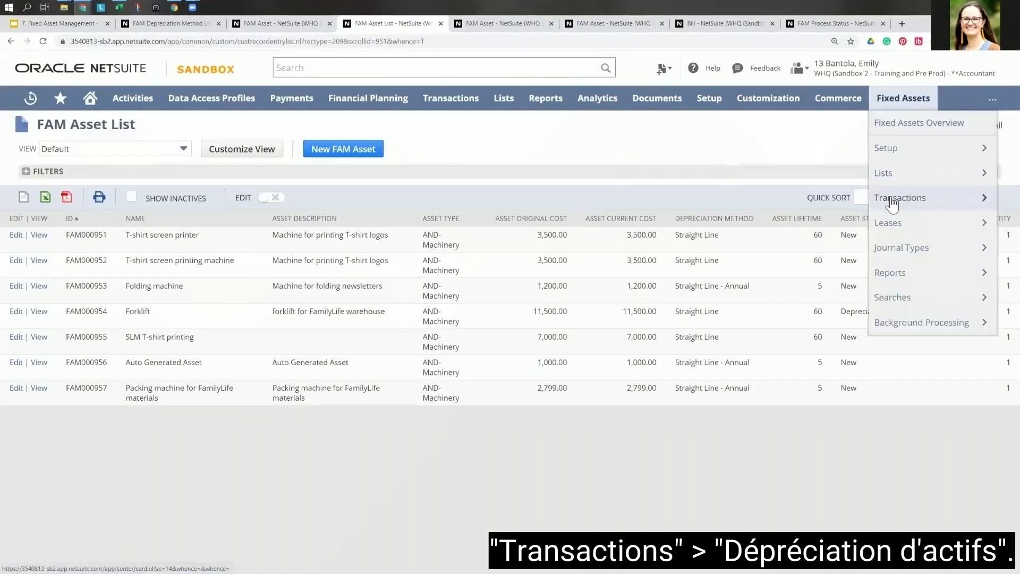
mouse_move(893, 203)
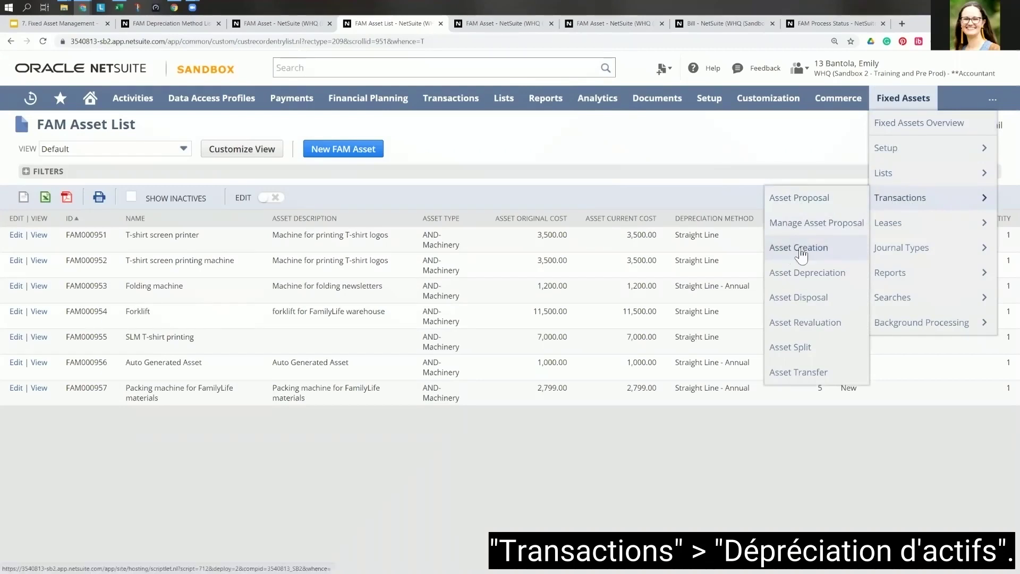
click(809, 284)
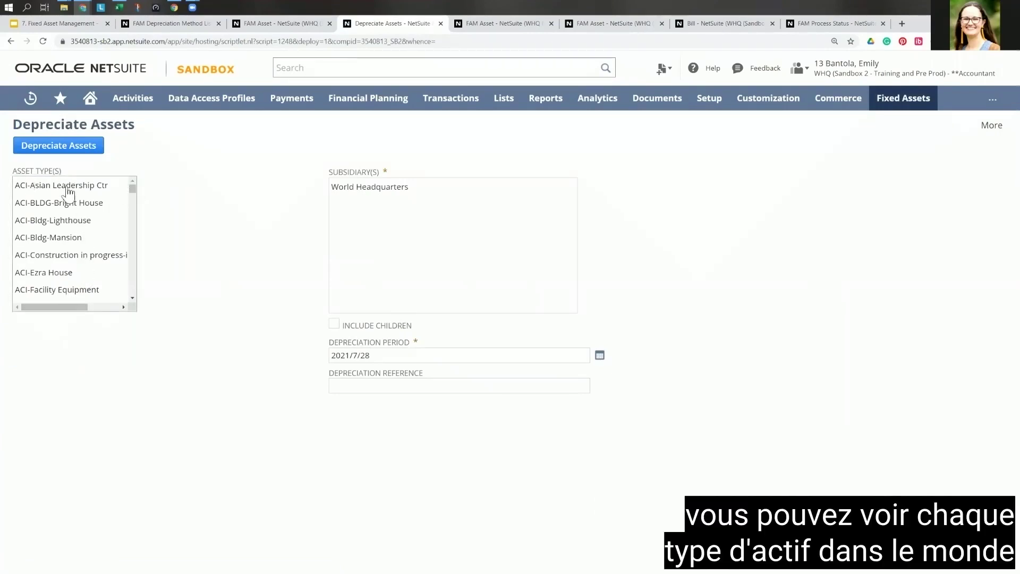
- Set the depreciation run to asset type AND- Machinery, subsidiary World Headquarters, period 2021/7/31 and reference July 2021 Depreciation
drag(132, 188, 133, 198)
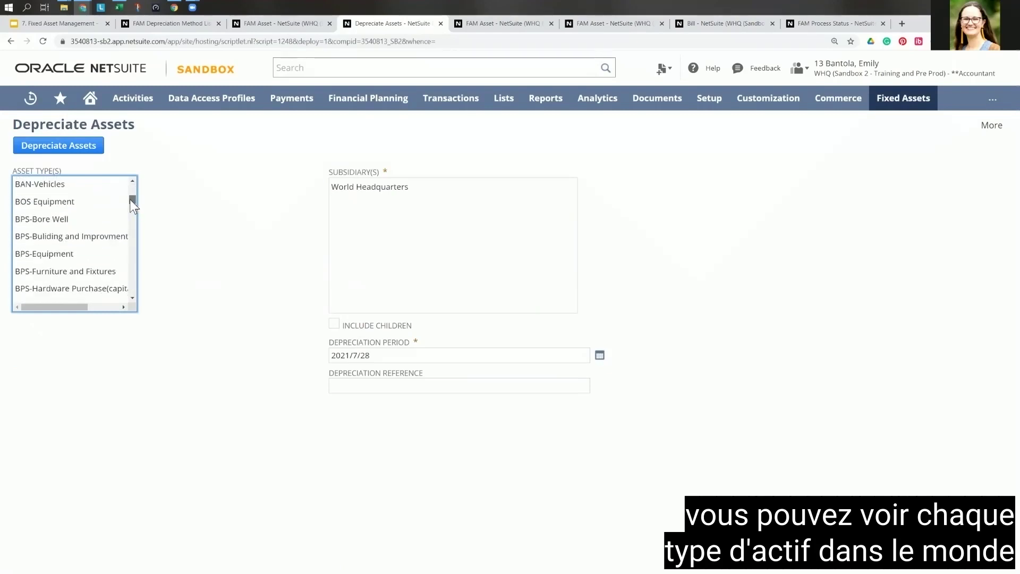
scroll(78, 228, up, 3)
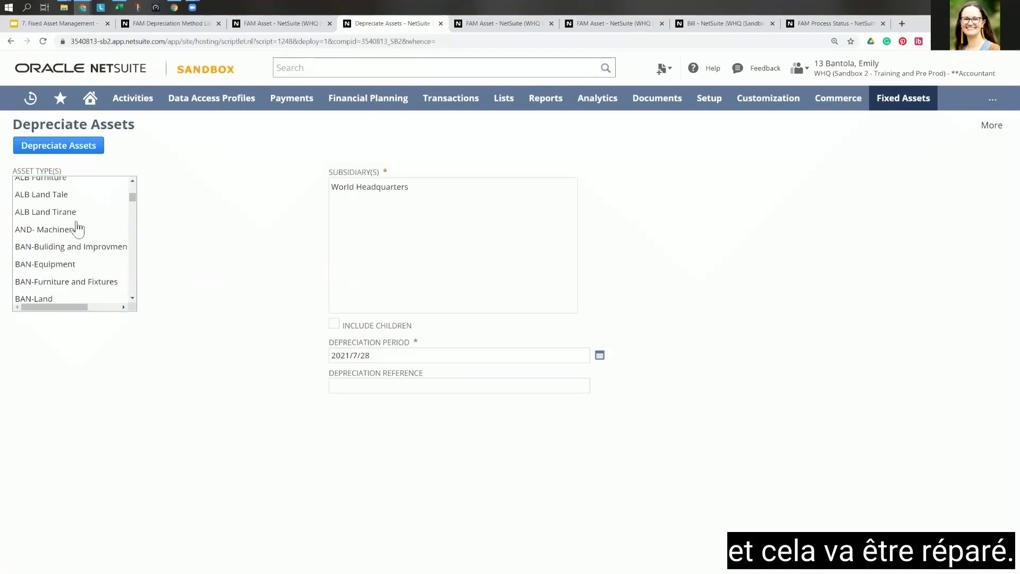
click(41, 229)
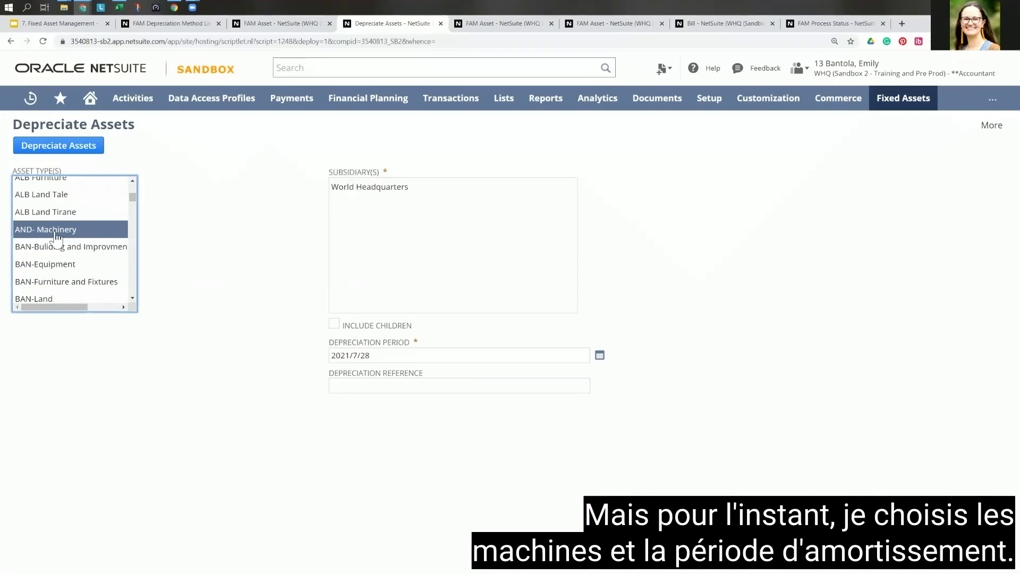
click(367, 194)
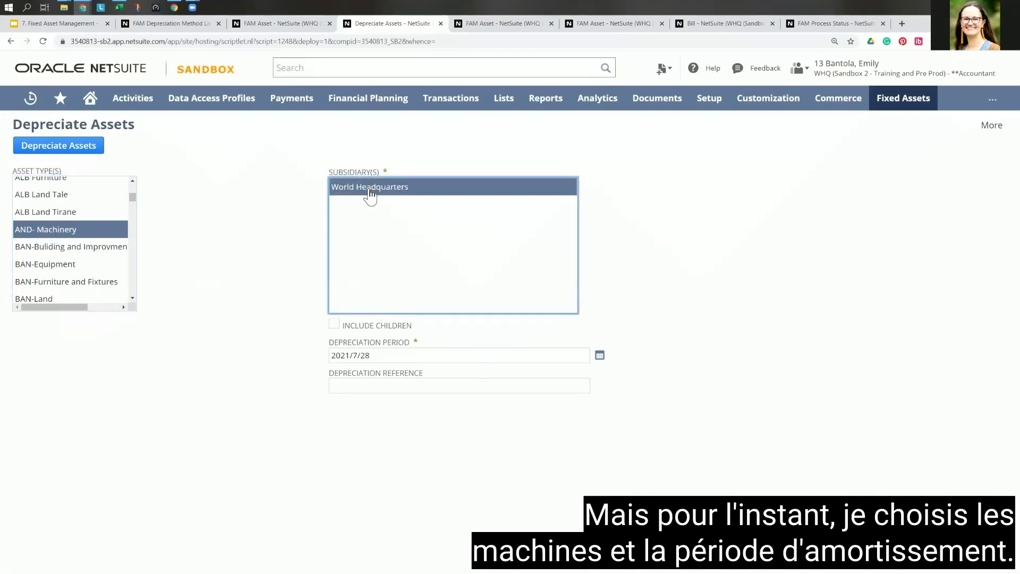
click(375, 355)
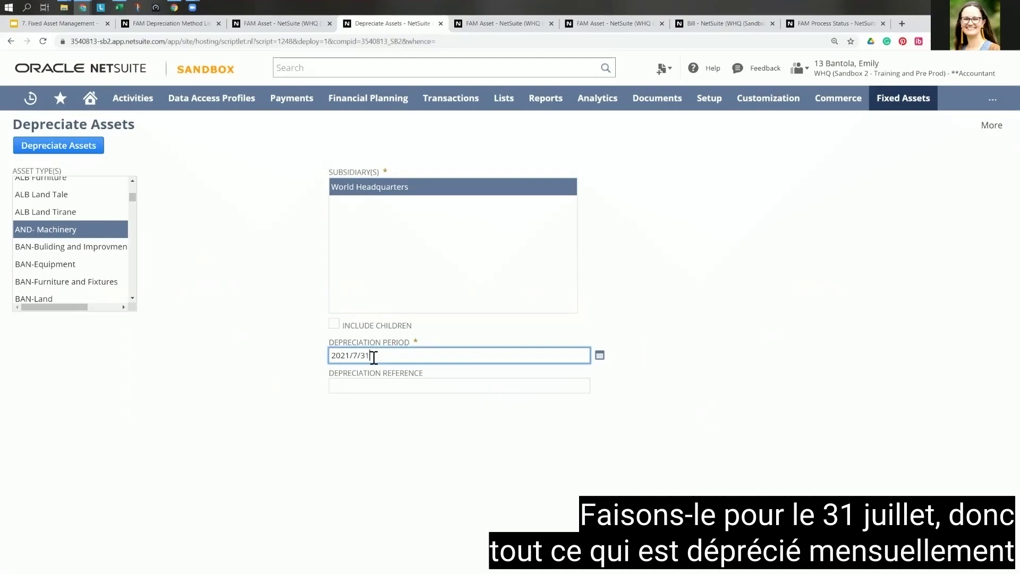
click(365, 384)
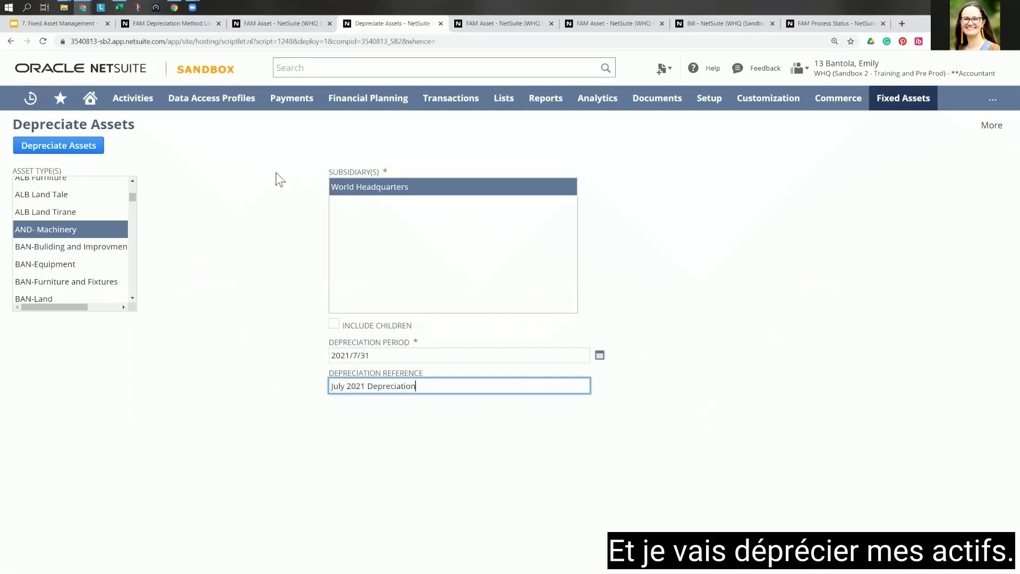
- Depreciate the assets with these settings and refresh the FAM process status
click(70, 145)
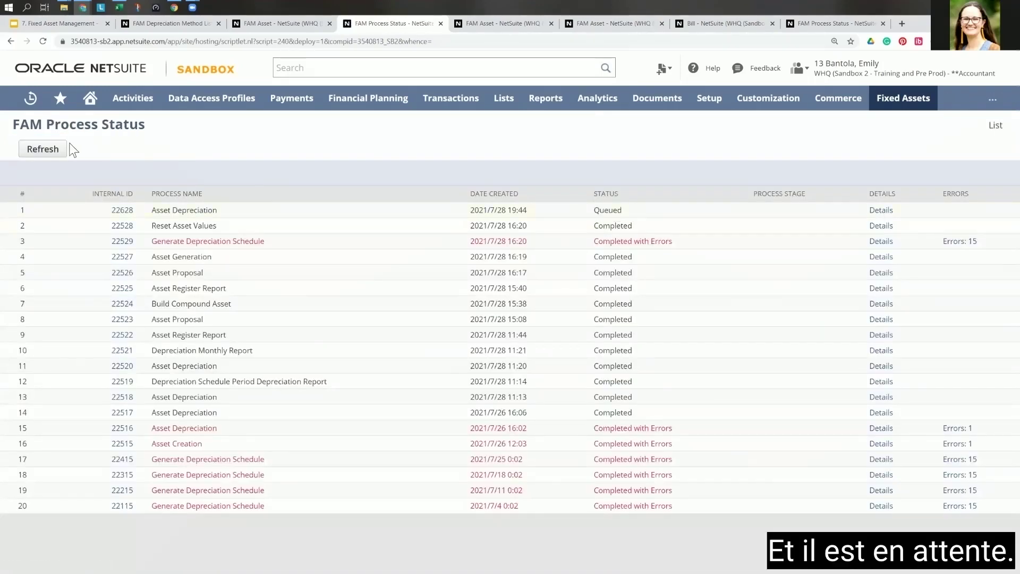
click(43, 150)
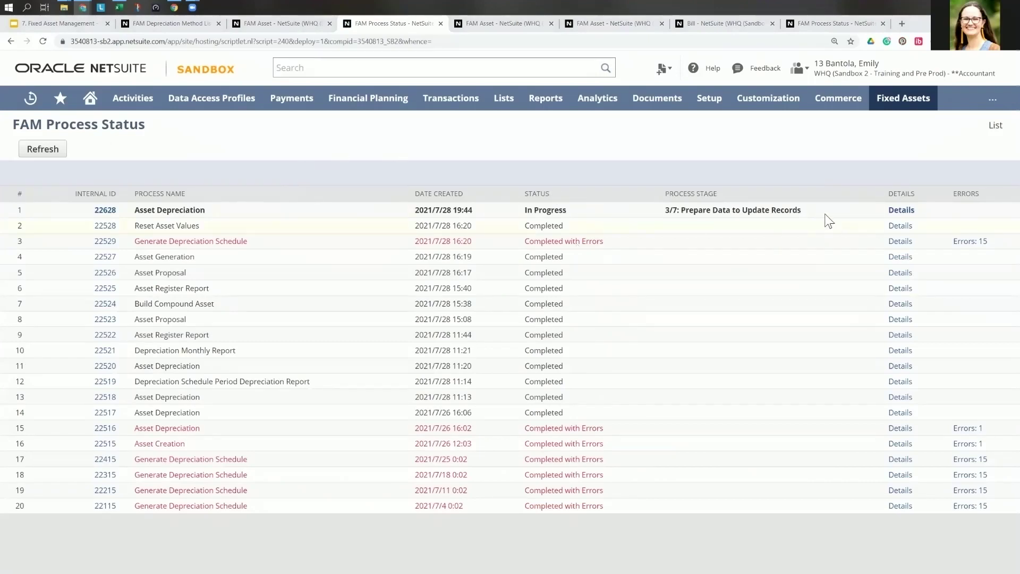
click(31, 152)
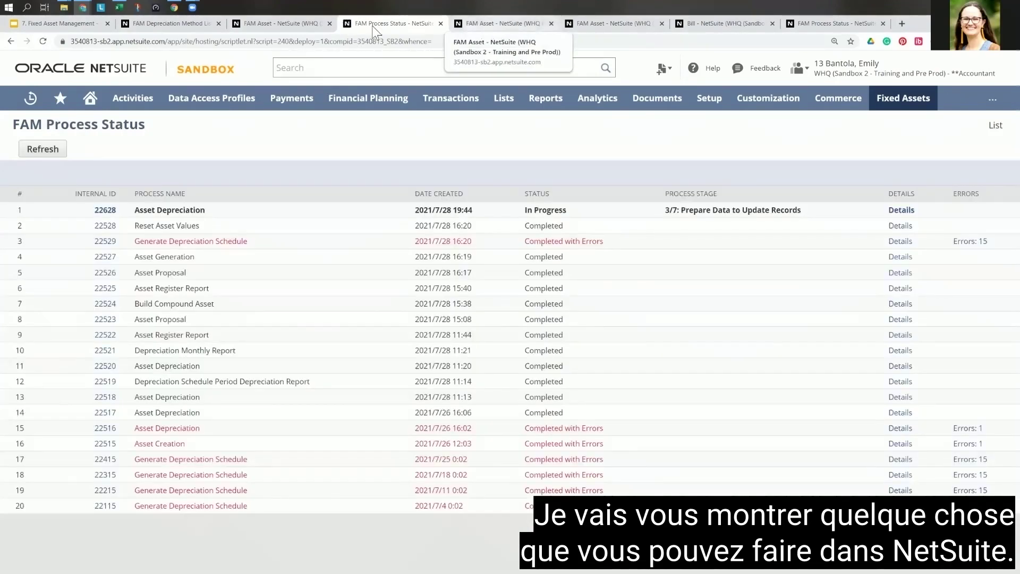
- Switch to the blank FAM Asset form and leave it without saving to open the Asset Disposal transaction
click(269, 24)
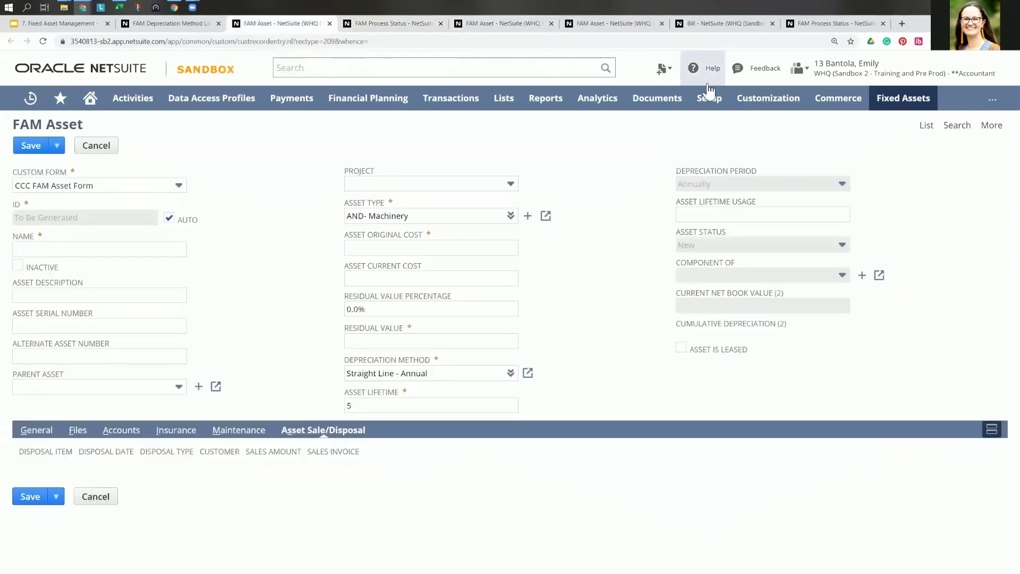
mouse_move(893, 106)
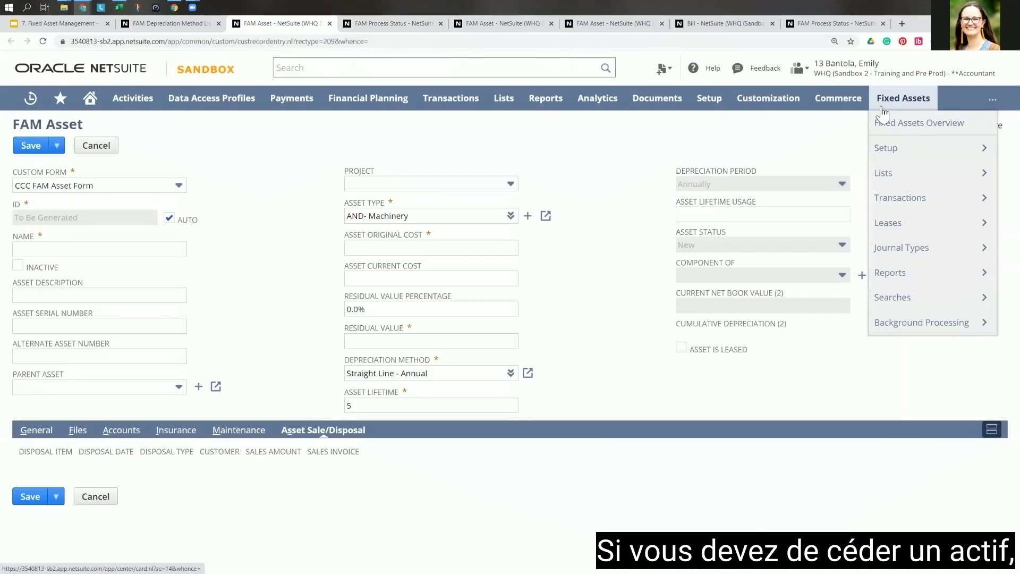
mouse_move(912, 200)
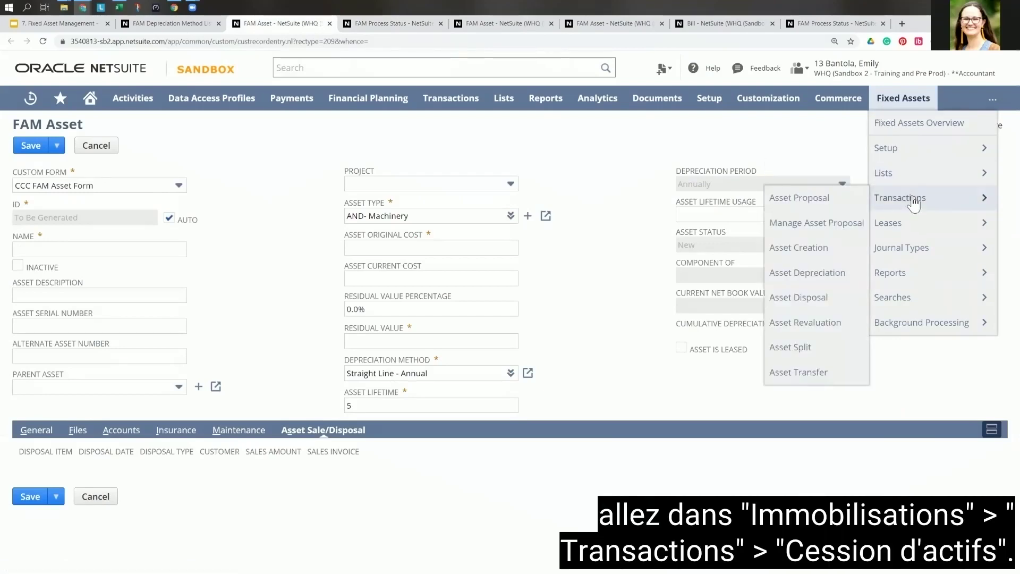
click(799, 299)
click(558, 97)
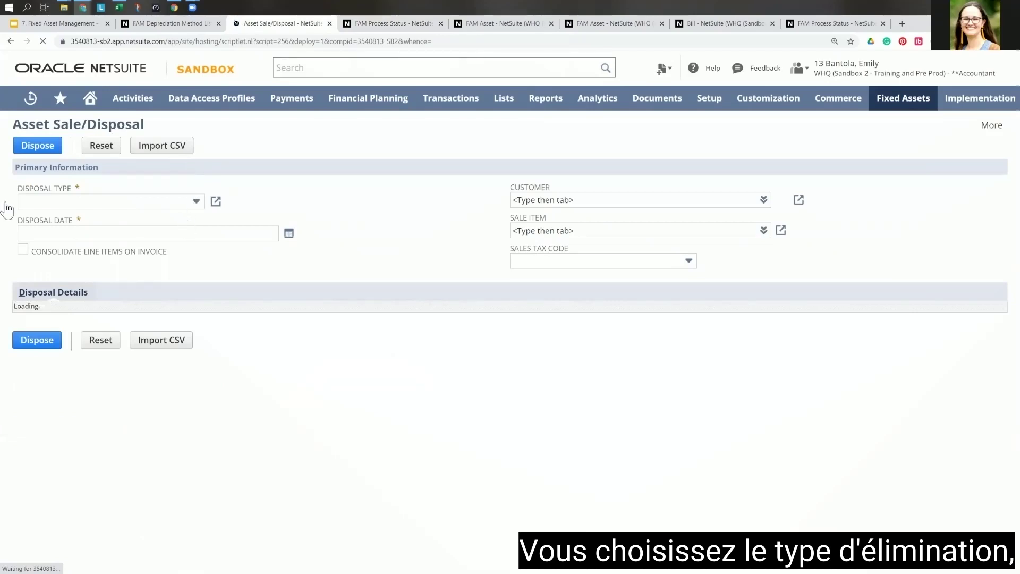
- Set the disposal type to Sale, look through the assets available for disposal, and change the disposal type to Write-off
click(32, 202)
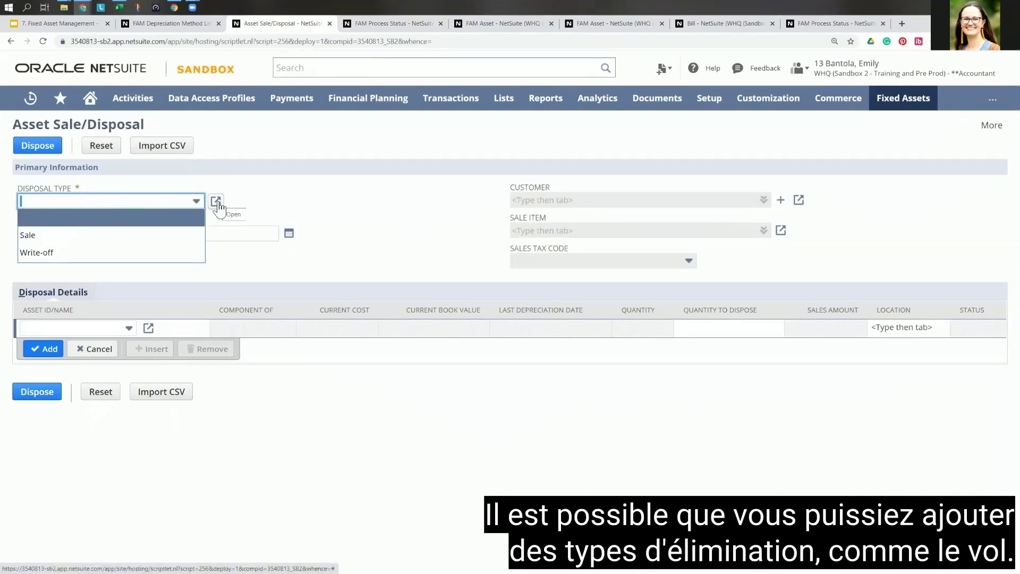
click(70, 245)
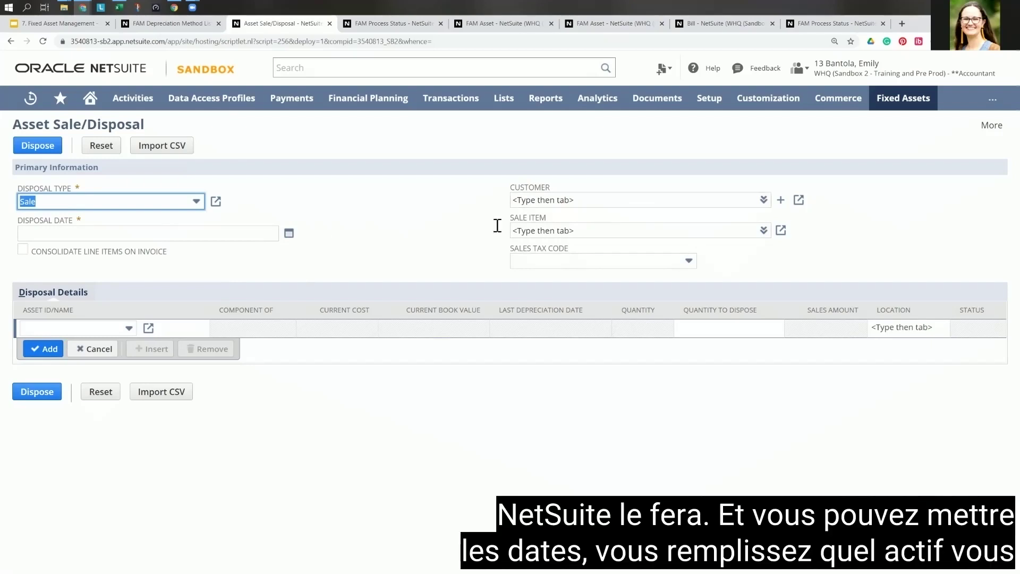
click(27, 327)
click(129, 328)
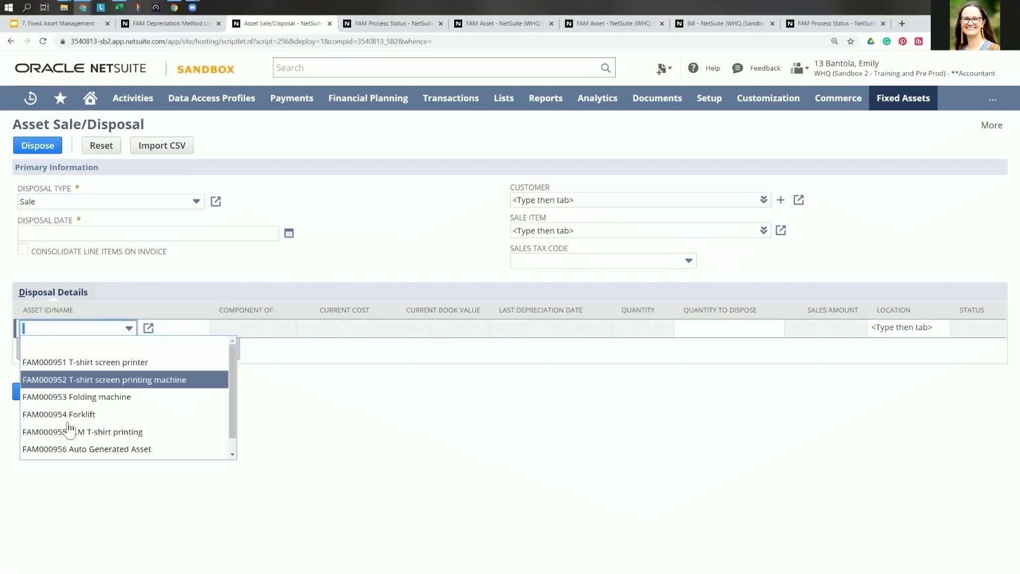
click(129, 329)
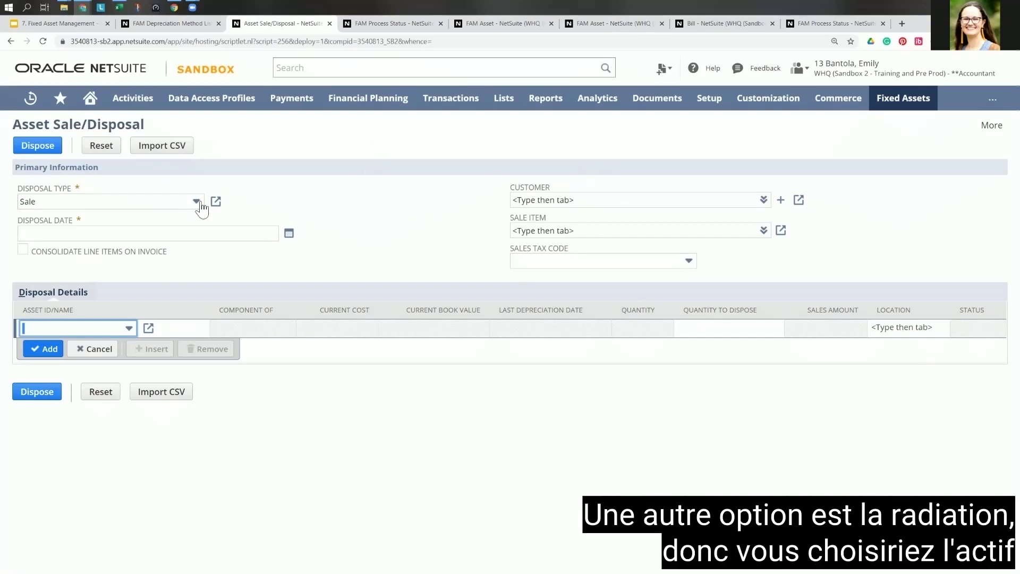
click(181, 201)
click(106, 250)
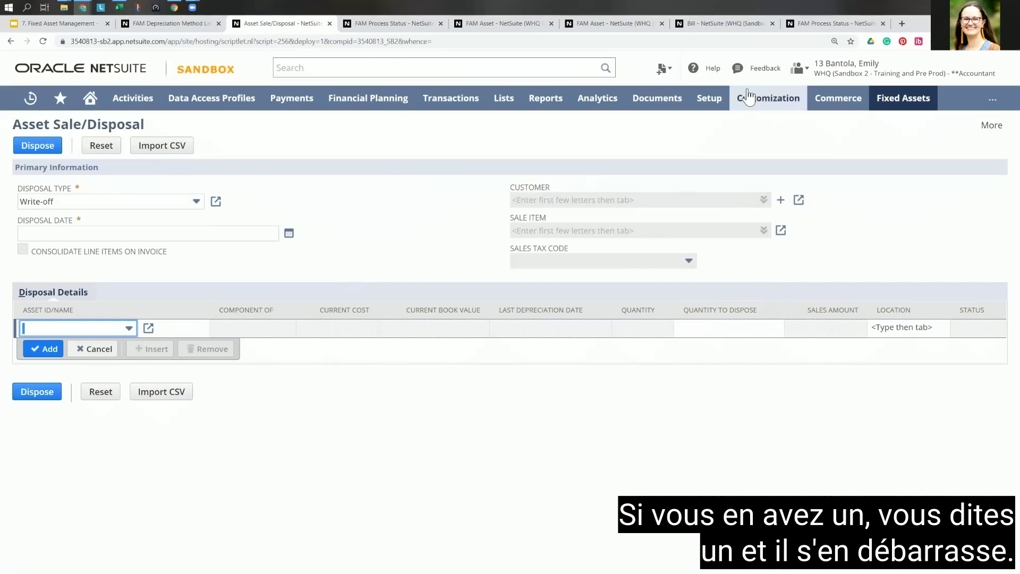
- Leave the asset disposal form without saving, open the Asset Revaluation transaction and select the asset FAM000954 Forklift
mouse_move(921, 109)
mouse_move(886, 203)
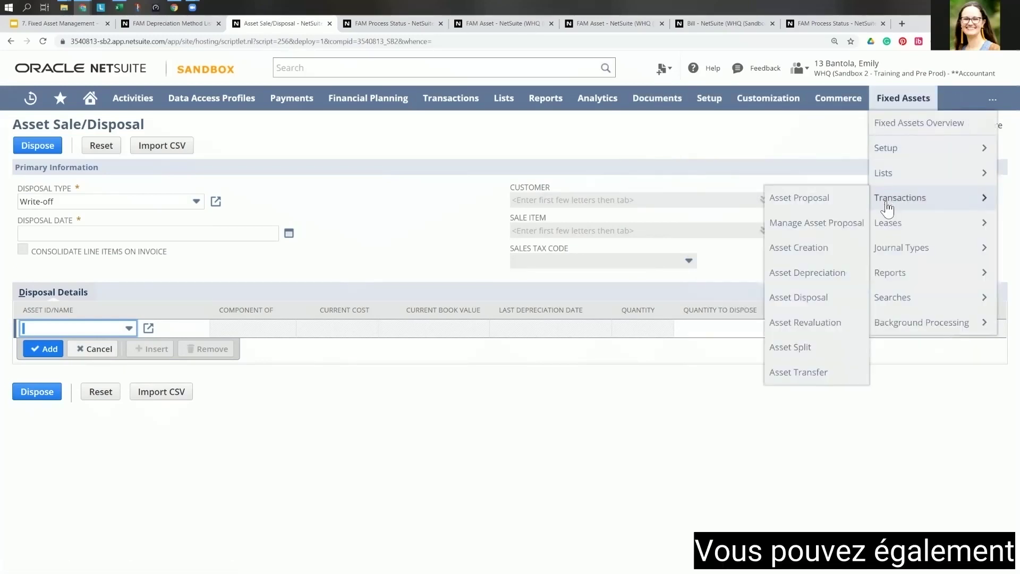
click(795, 325)
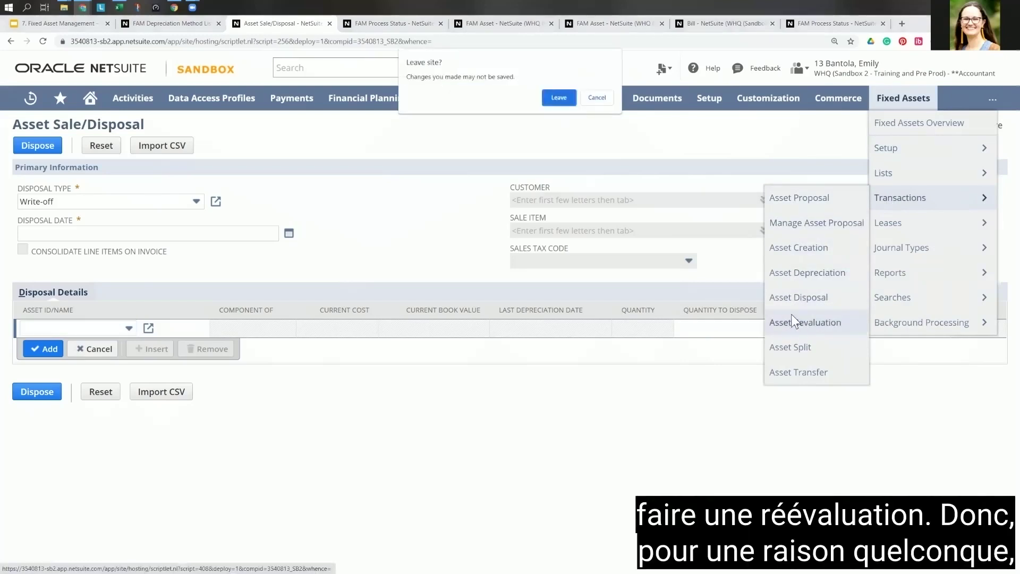
click(566, 100)
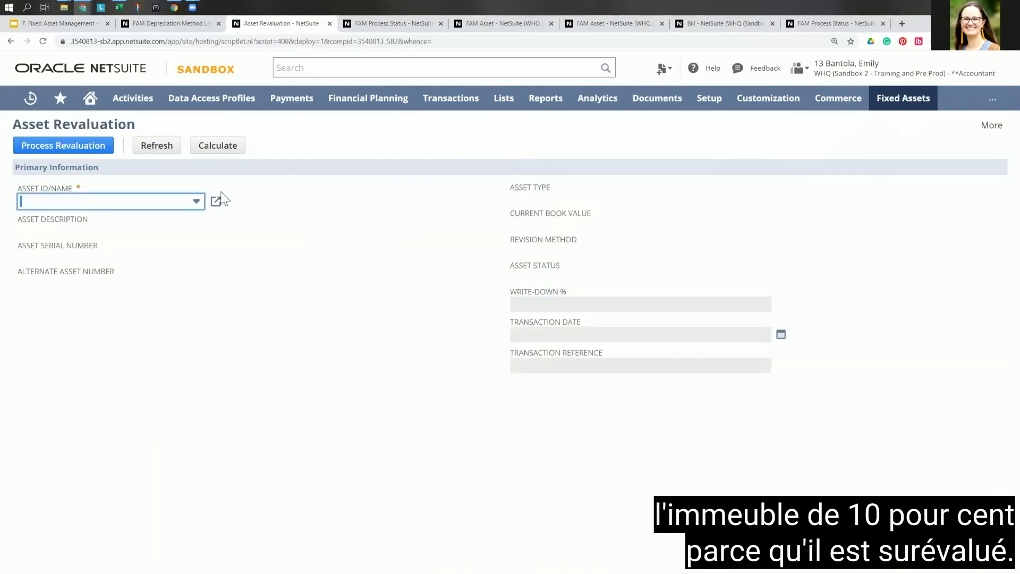
click(197, 203)
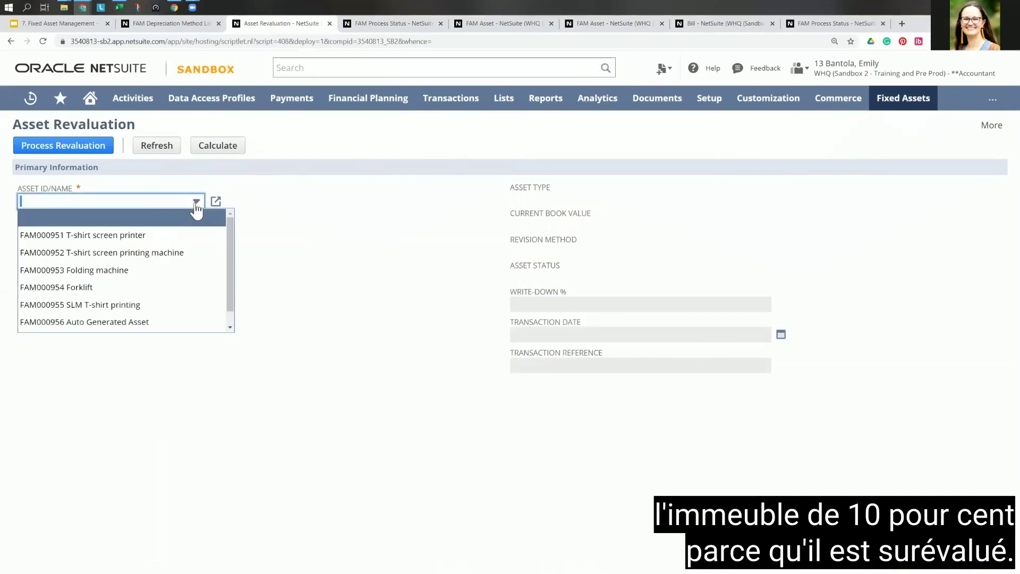
click(84, 288)
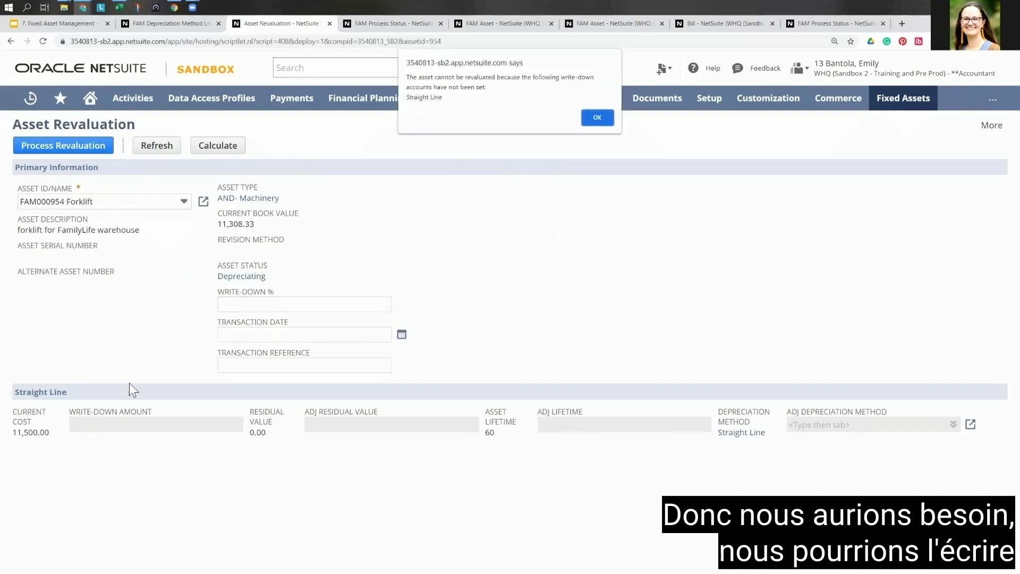
click(605, 122)
- Set the forklift's write-down percentage to 10 and go to its straight-line write-down amount without entering a value
click(235, 304)
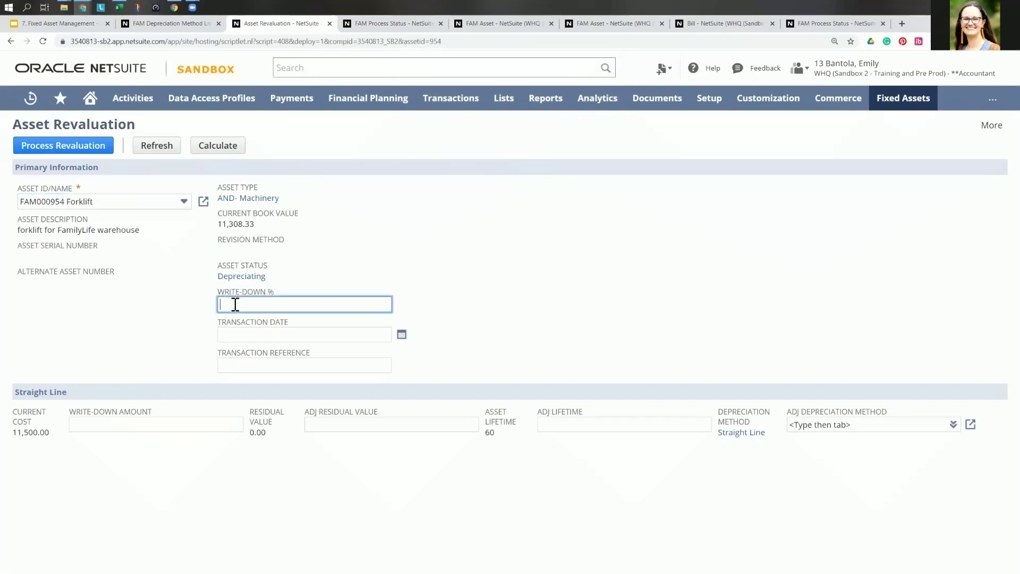
text(10)
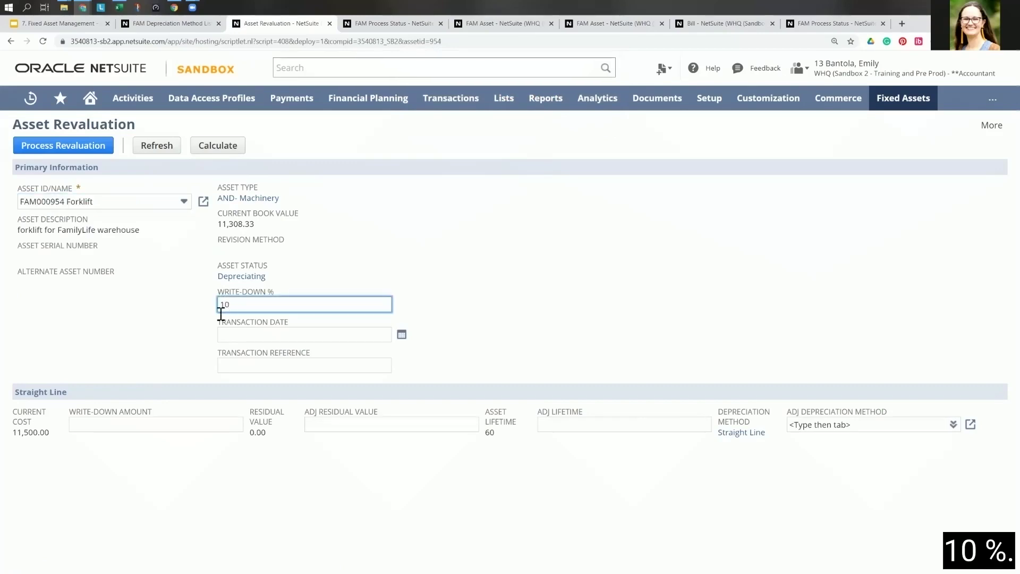
key(Tab)
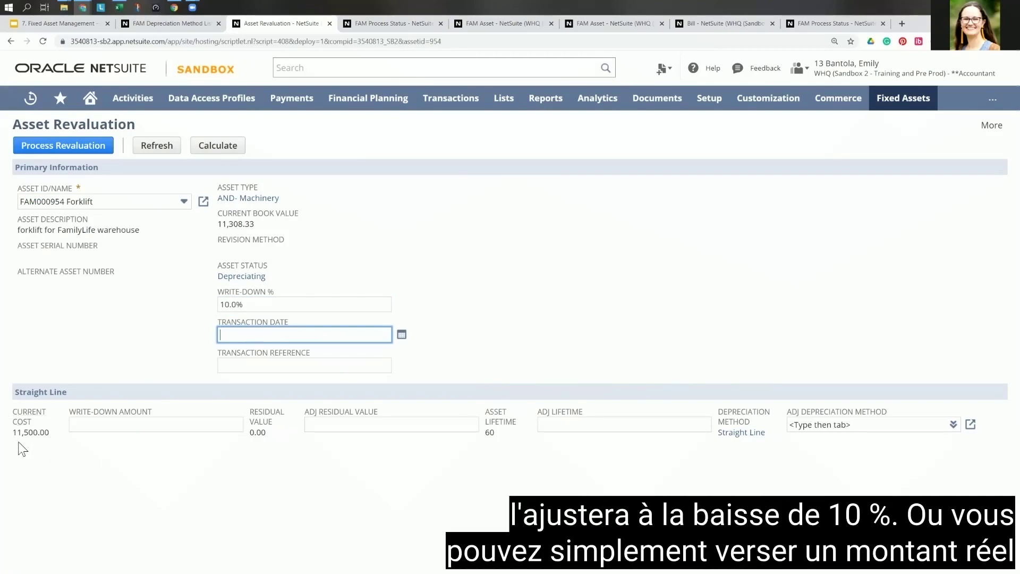
click(81, 424)
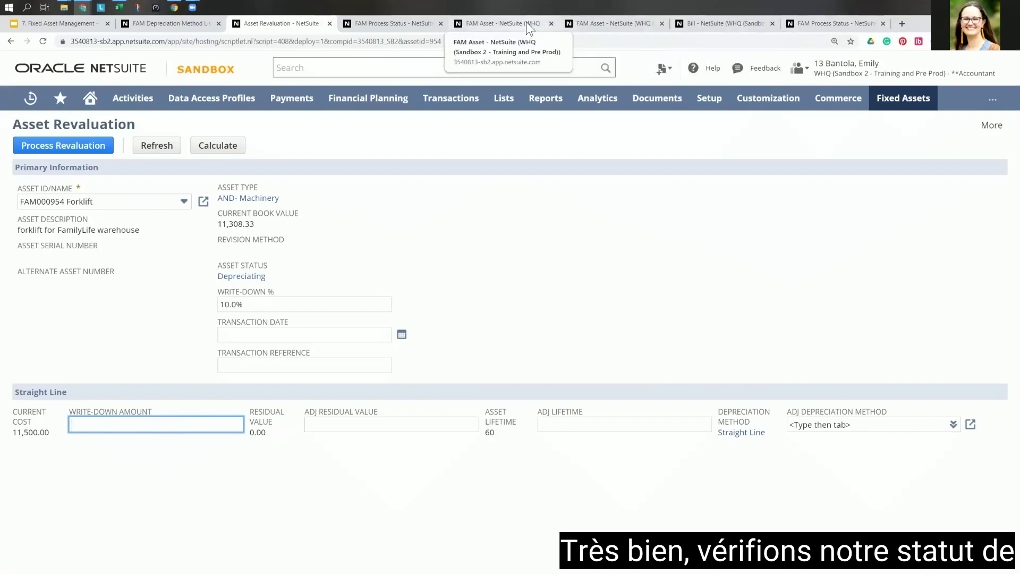
- Look through the open asset records, return to the FAM Process Status page and refresh it to check the depreciation run
click(595, 24)
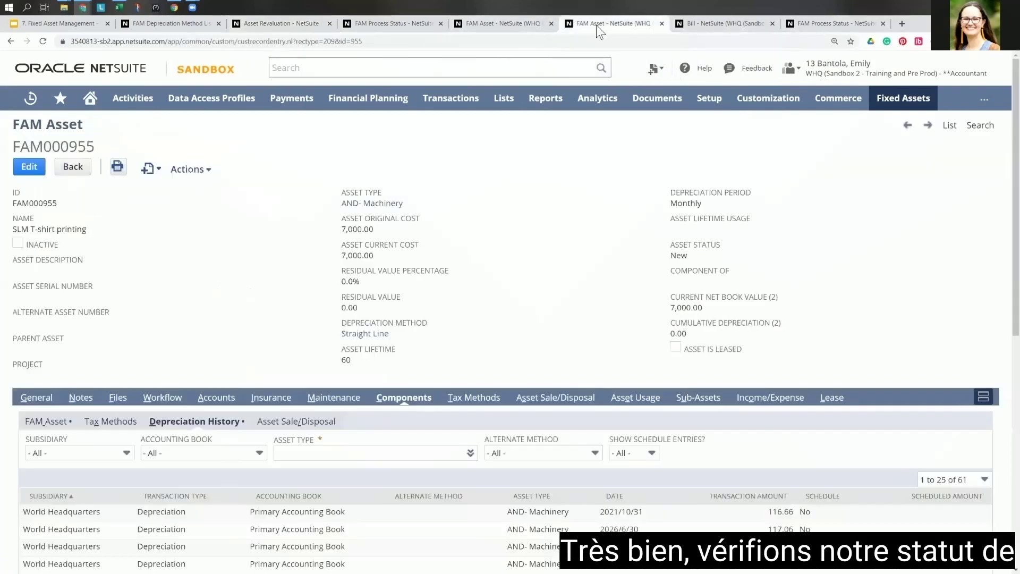
click(499, 24)
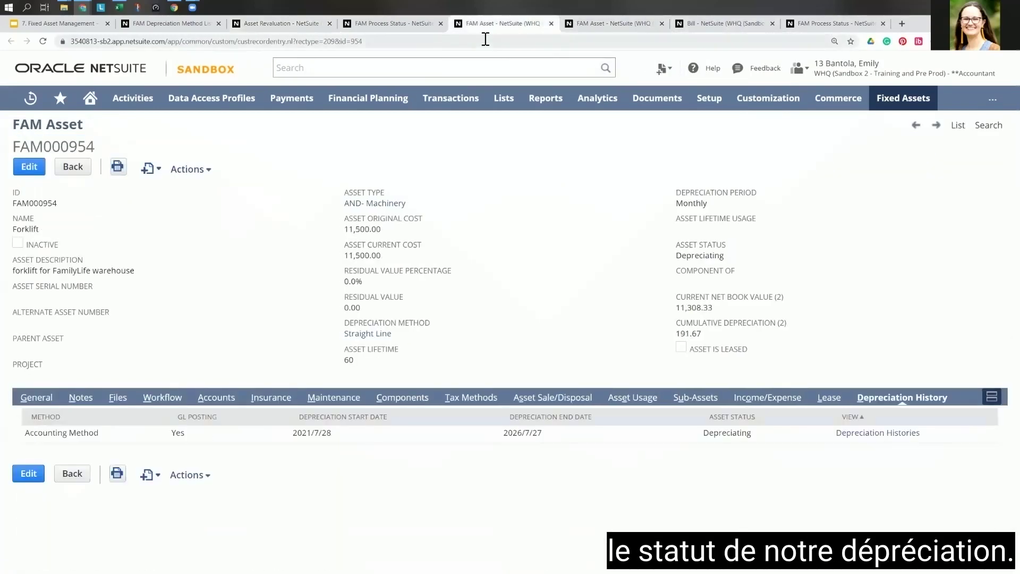
click(409, 24)
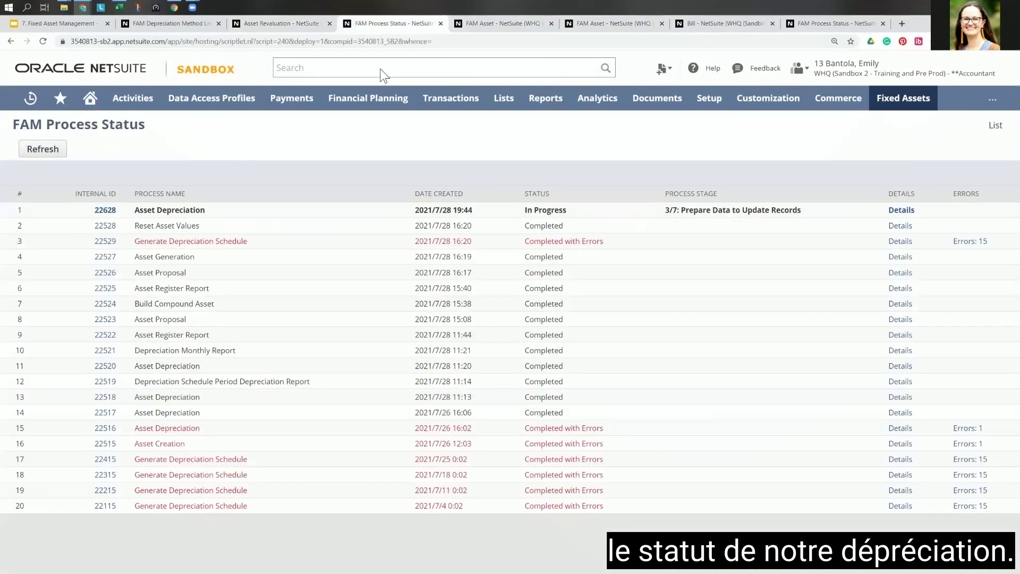
click(43, 41)
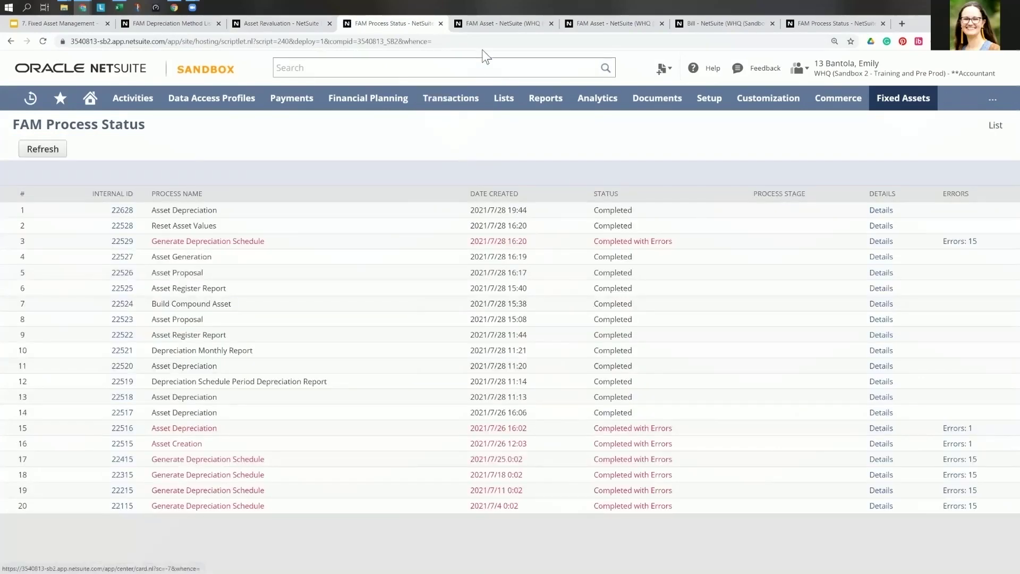
- Open the FAM Asset List and review the depreciation details of the SLM T-shirt printing asset, FAM000955
click(486, 24)
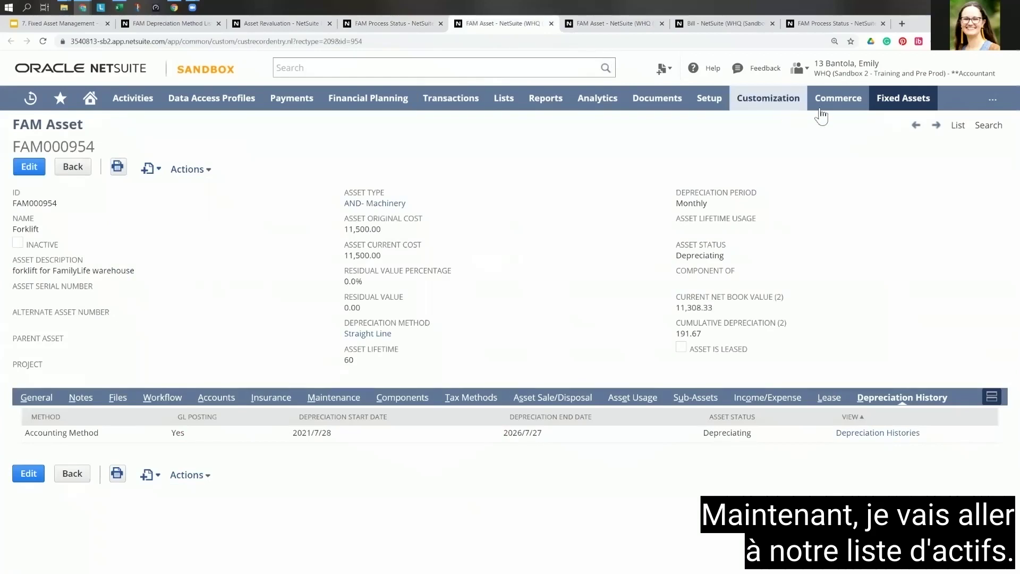
mouse_move(904, 101)
mouse_move(898, 181)
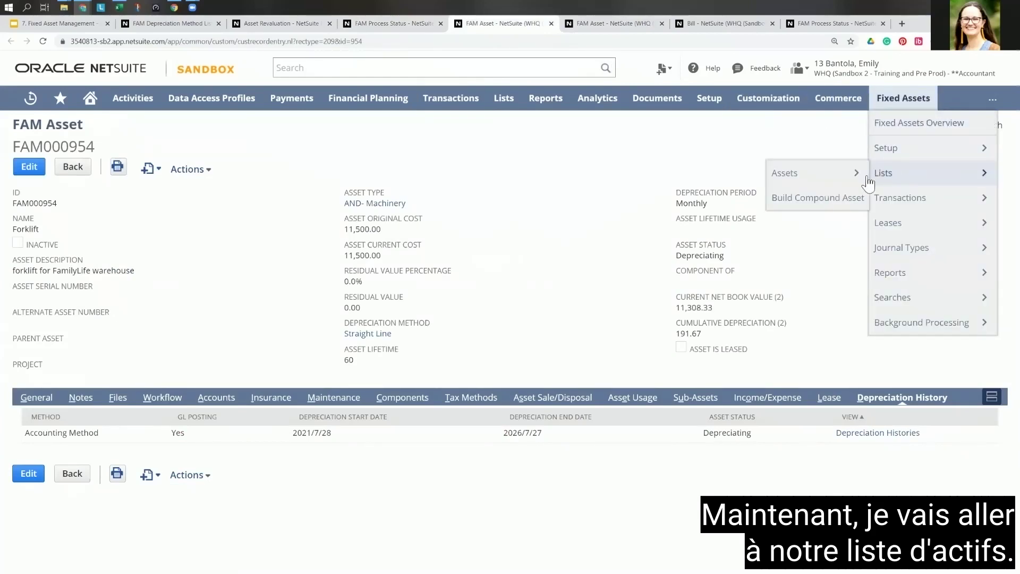
click(818, 181)
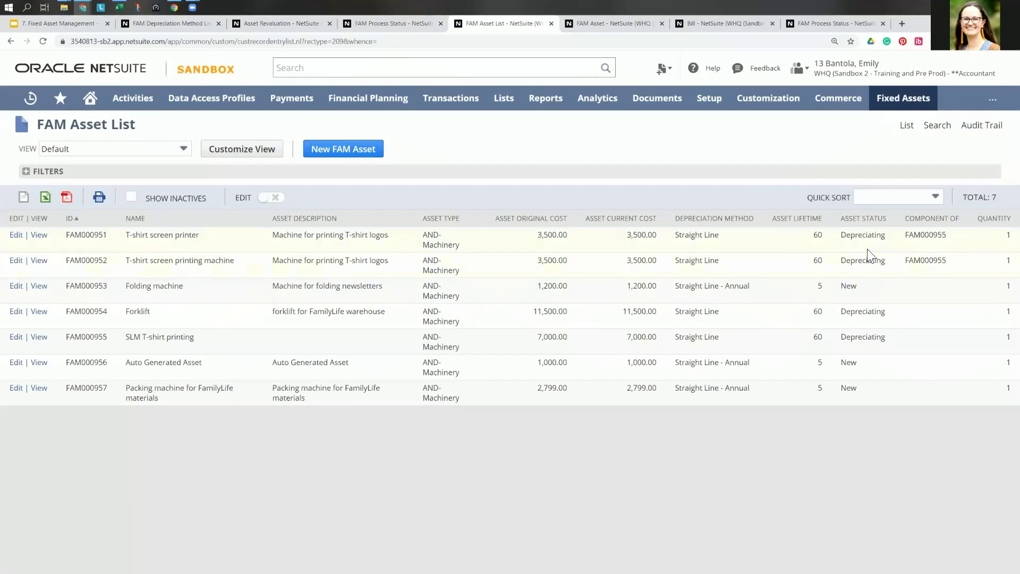
click(35, 340)
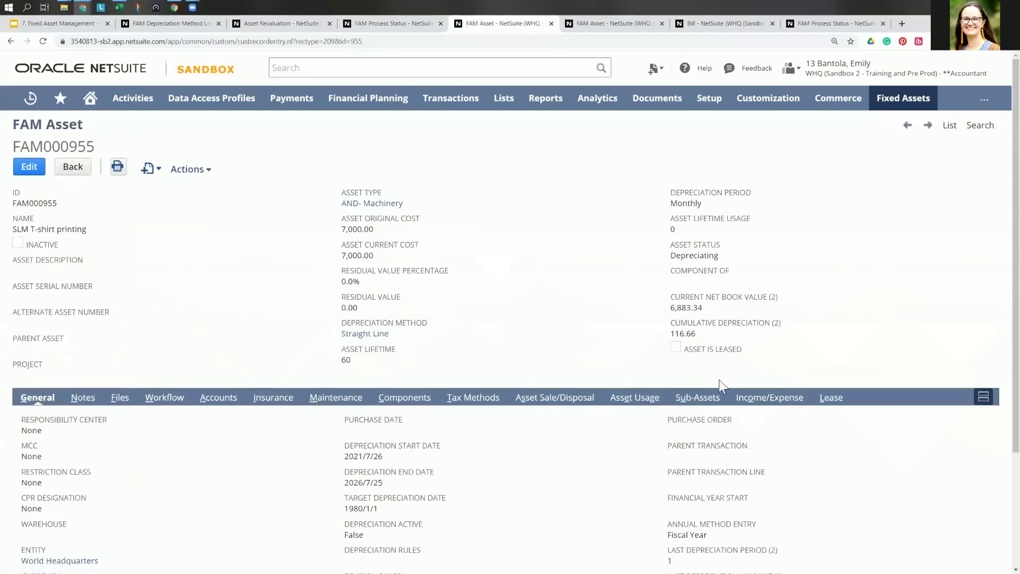
scroll(546, 358, down, 3)
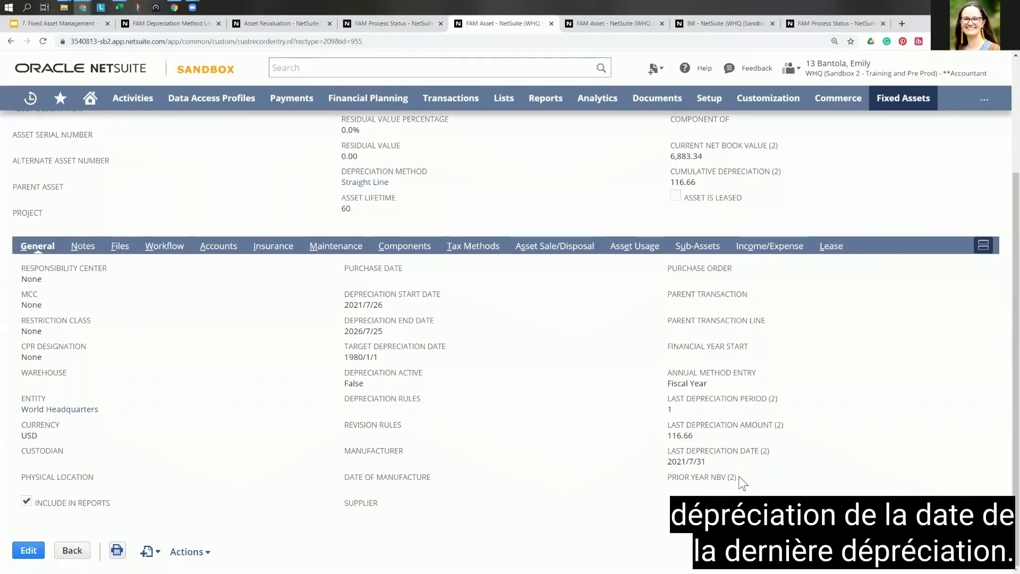
scroll(742, 484, up, 3)
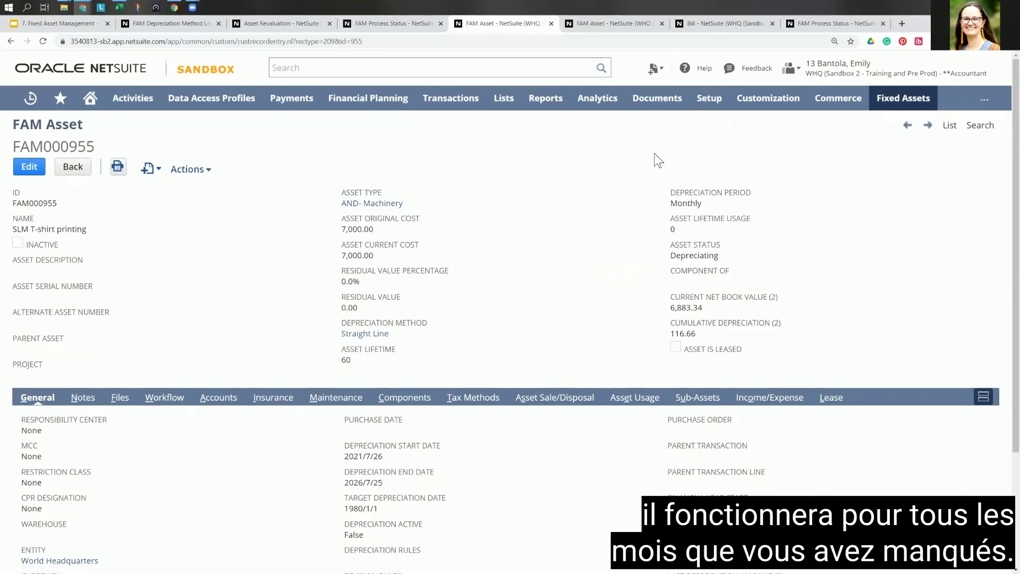
- Switch to the Fixed Asset Management presentation in Google Slides, present from the Depreciation slide and reveal all points on Changes to fixed assets
click(81, 23)
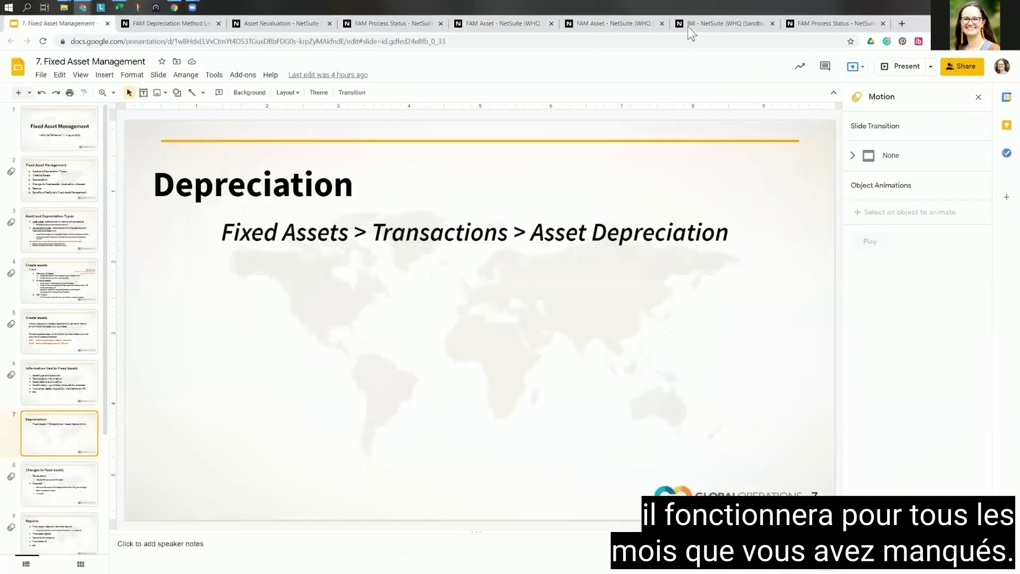
click(902, 69)
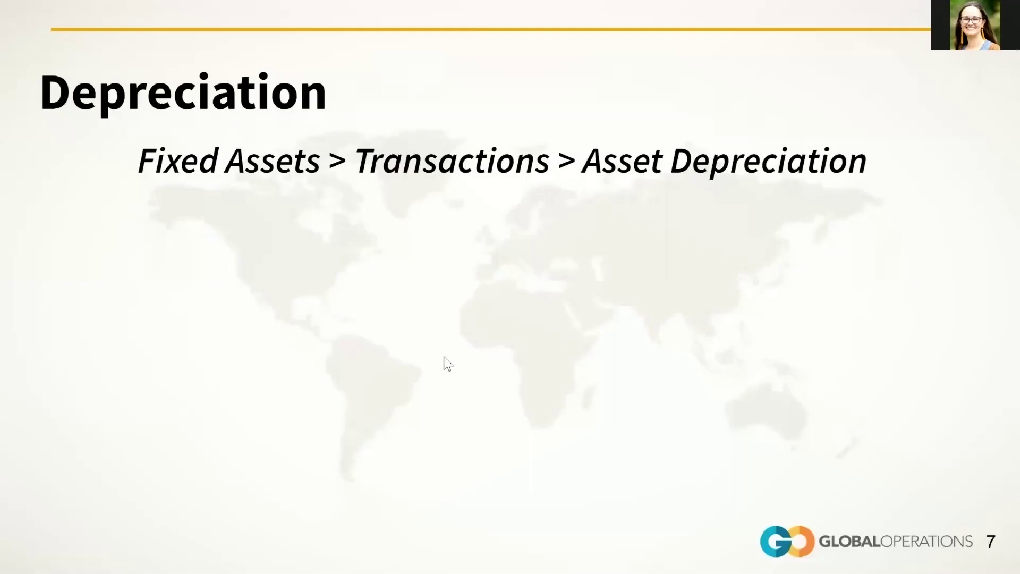
key(Right)
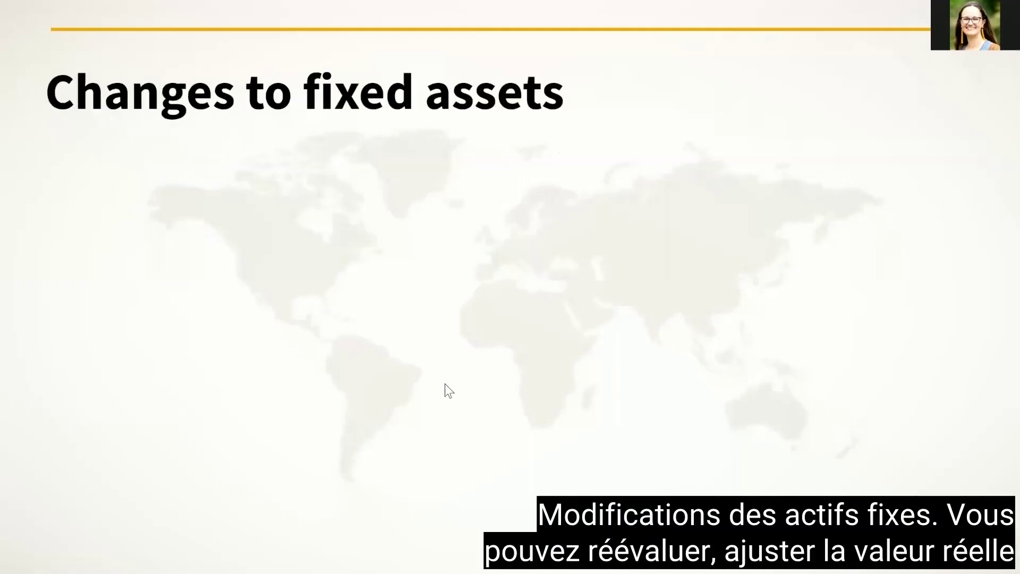
key(Right)
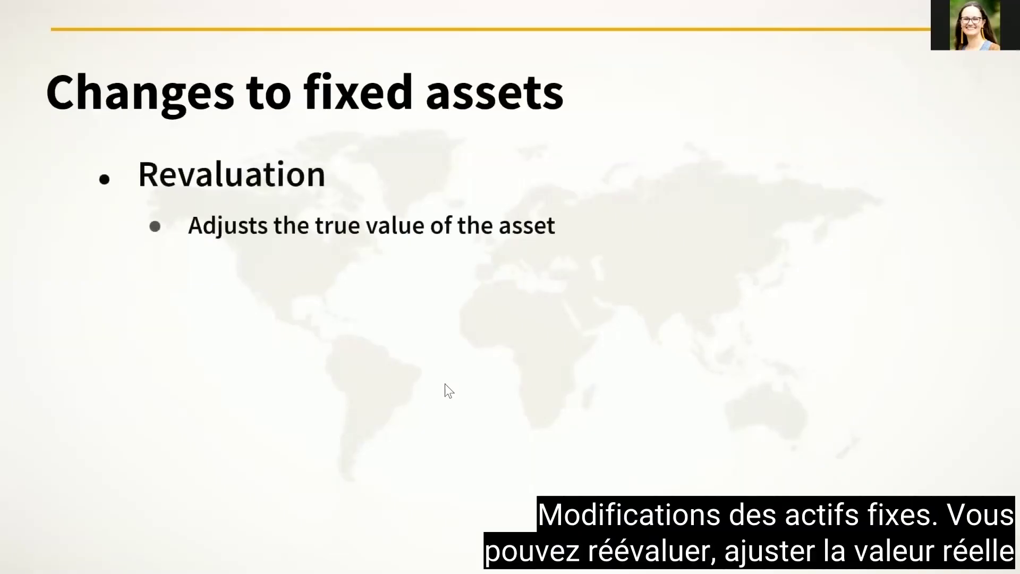
key(Right)
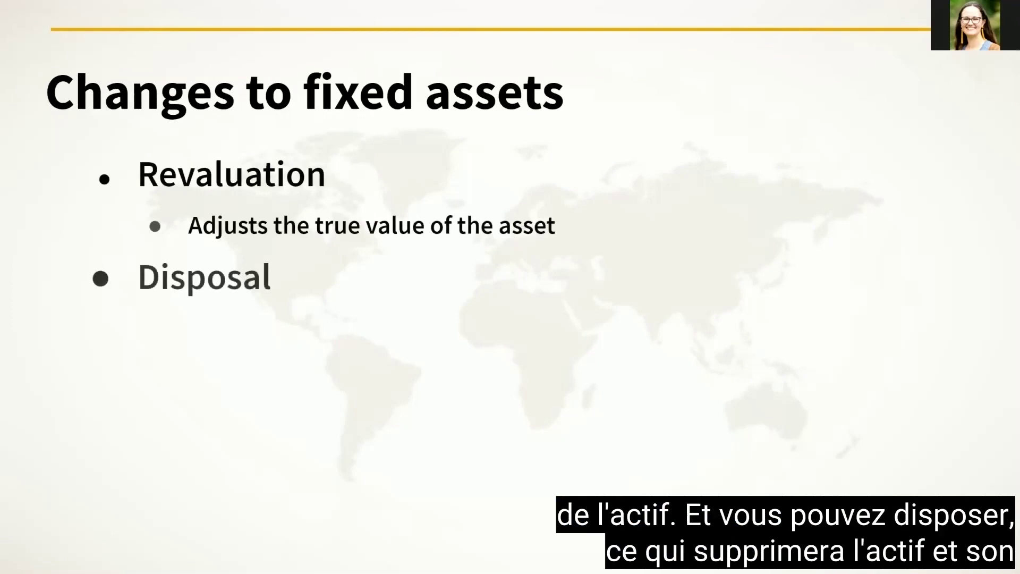
key(Right)
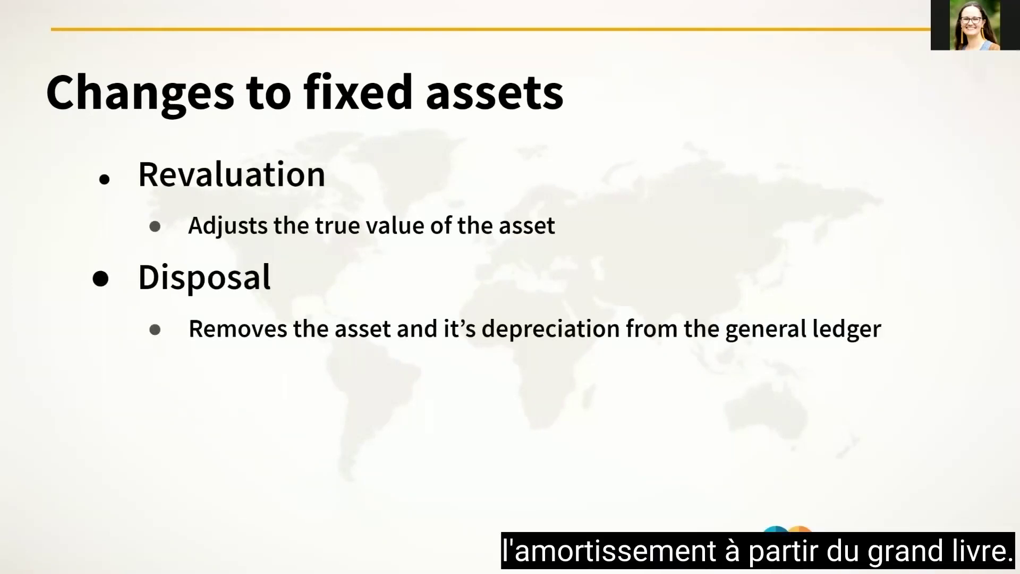
key(Right)
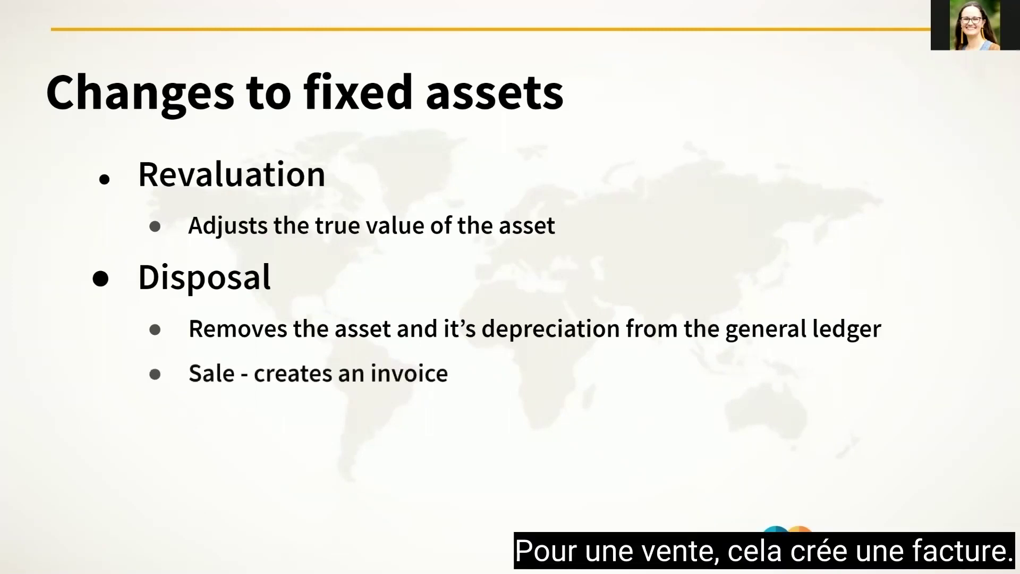
key(Right)
key(Right)
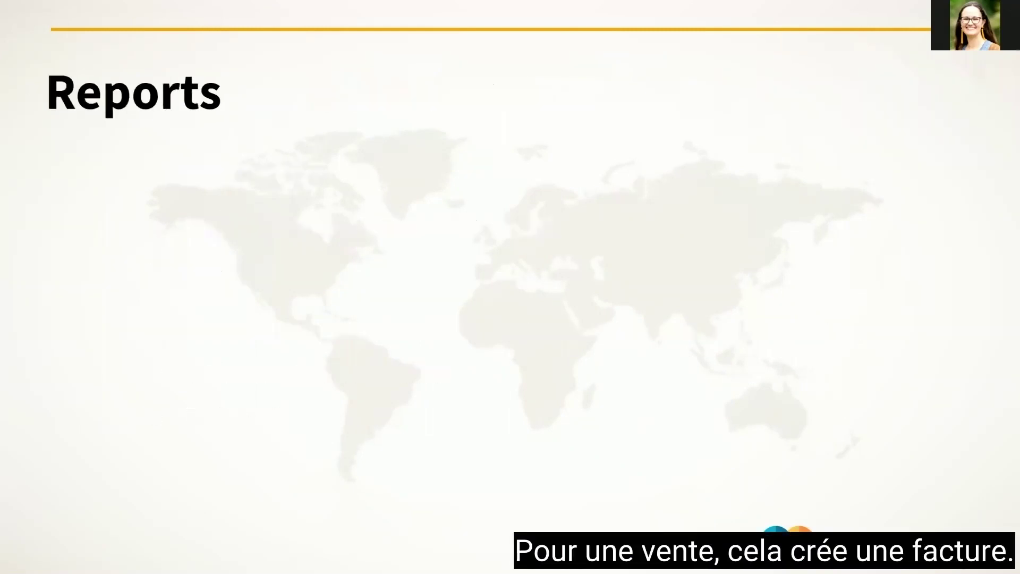
key(Left)
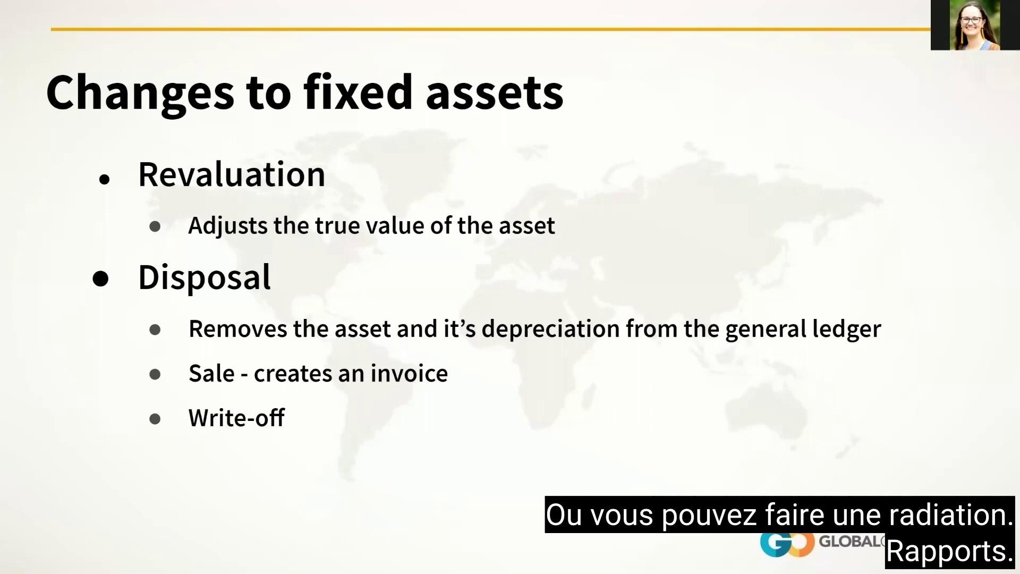
- Advance the slideshow to the Reports slide and reveal its points on Generate Reports and My Reports
key(Right)
key(Right)
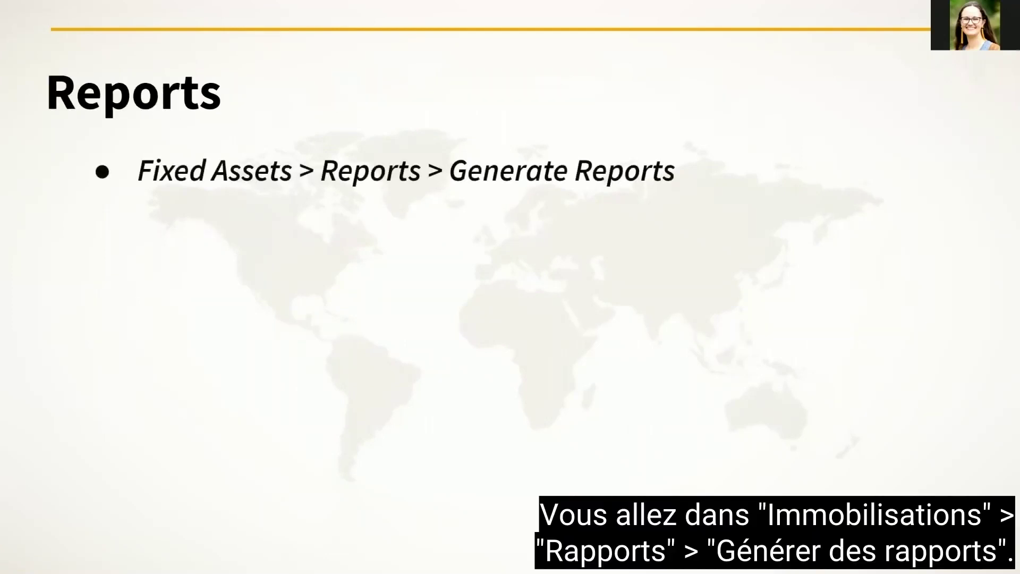
key(Right)
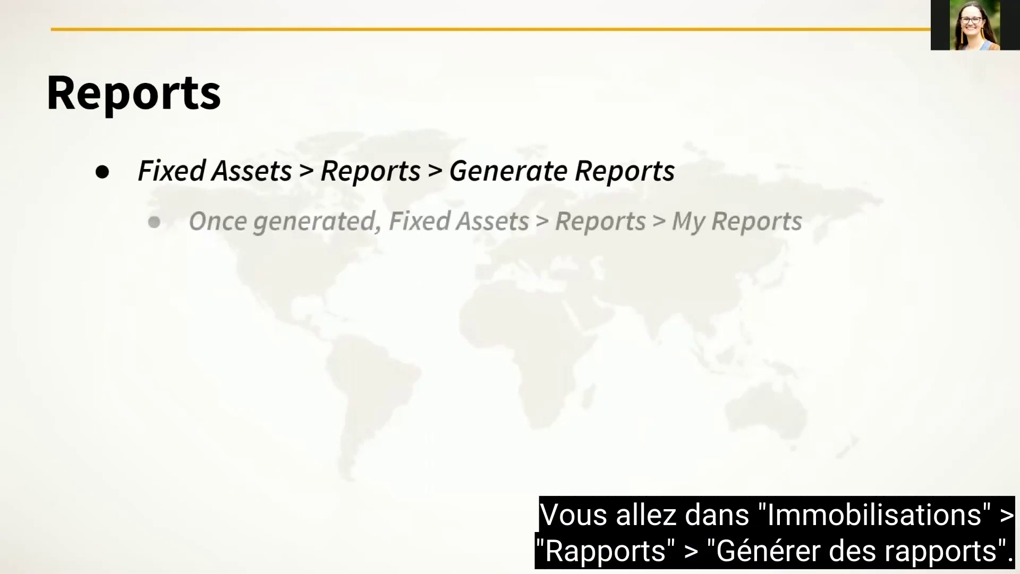